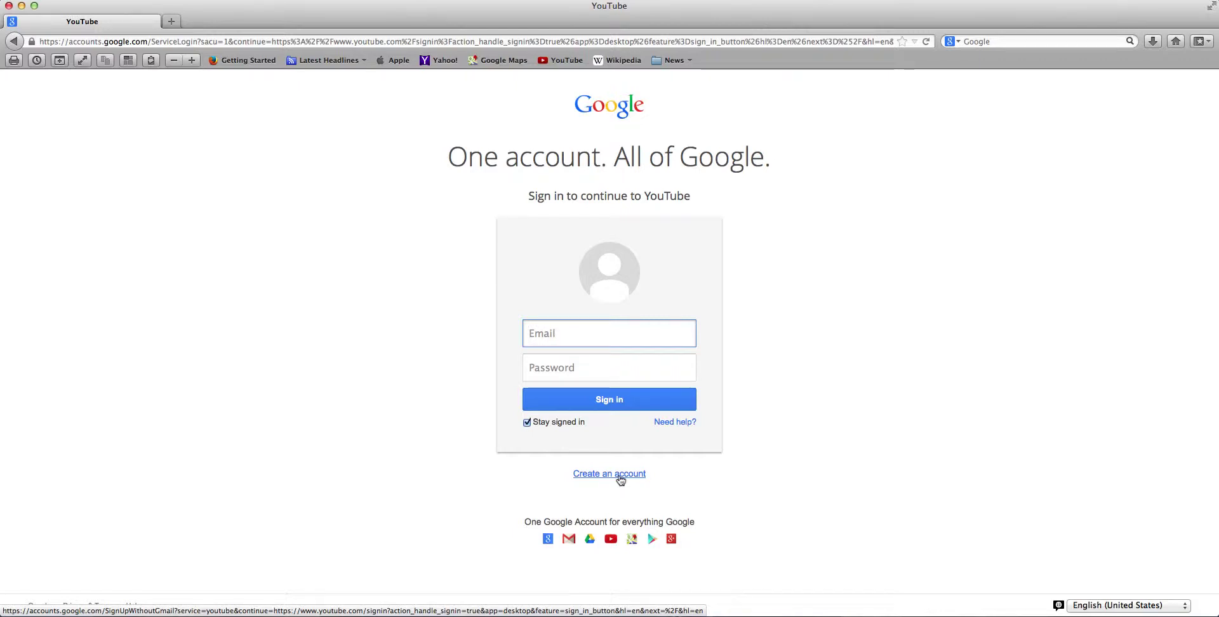
Start creating a new Google account from the Google Accounts page
{"action": "left_click", "coordinate": [620, 480]}
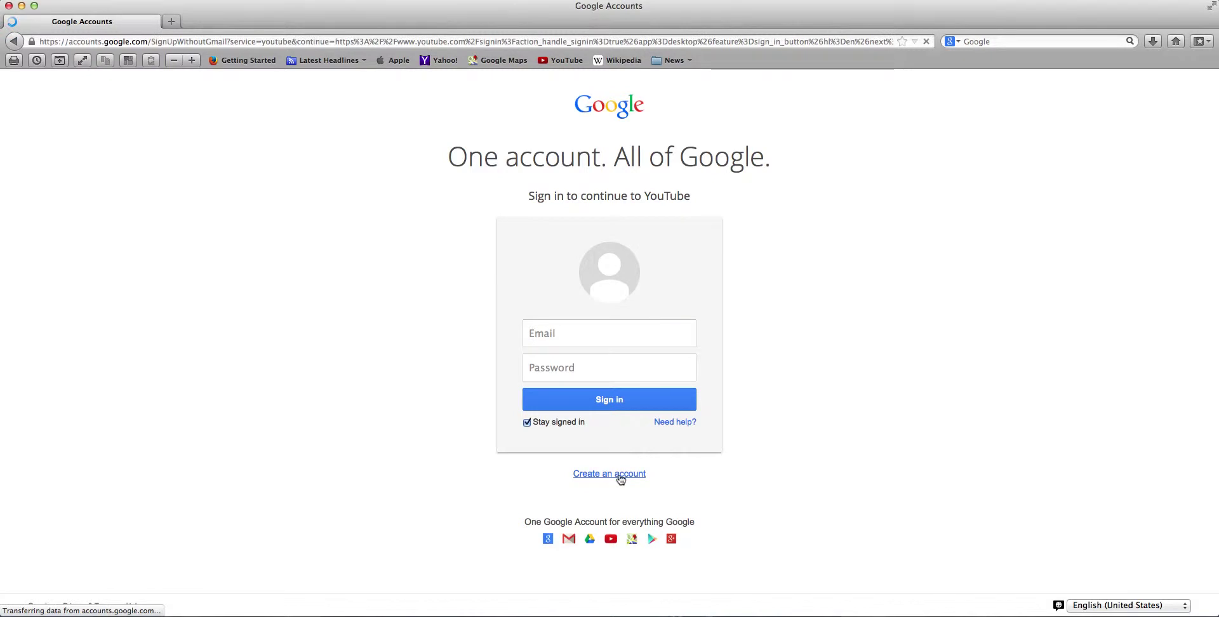
{"action": "scroll", "coordinate": [527, 397], "scroll_direction": "down", "scroll_amount": 3}
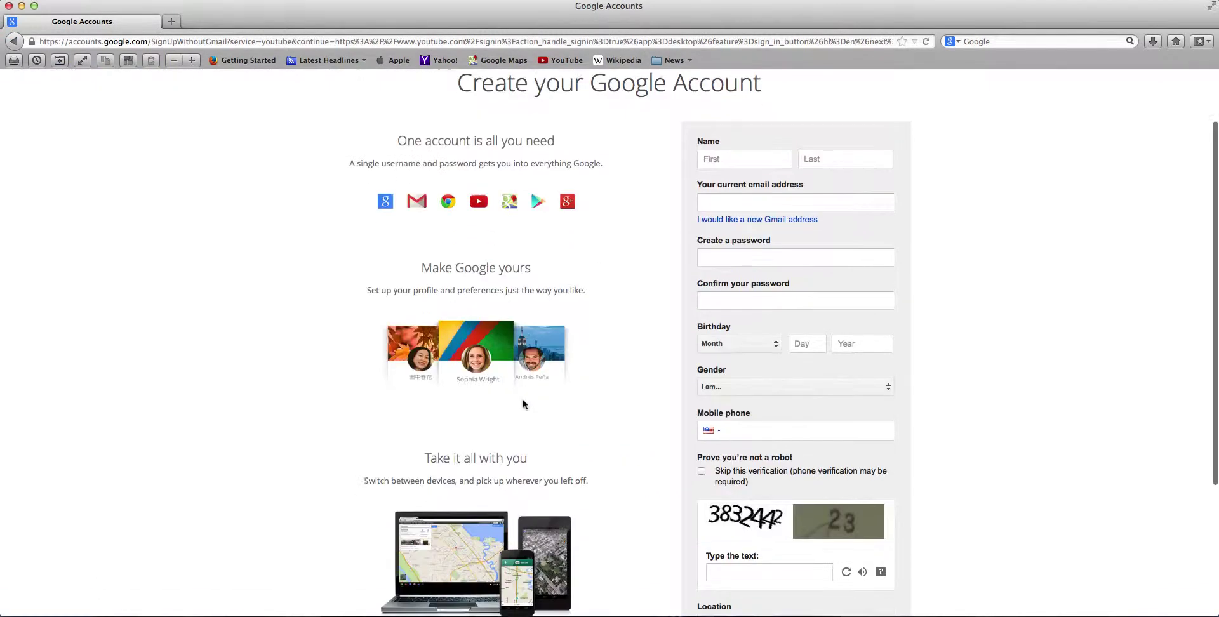
{"action": "scroll", "coordinate": [533, 269], "scroll_direction": "up", "scroll_amount": 5}
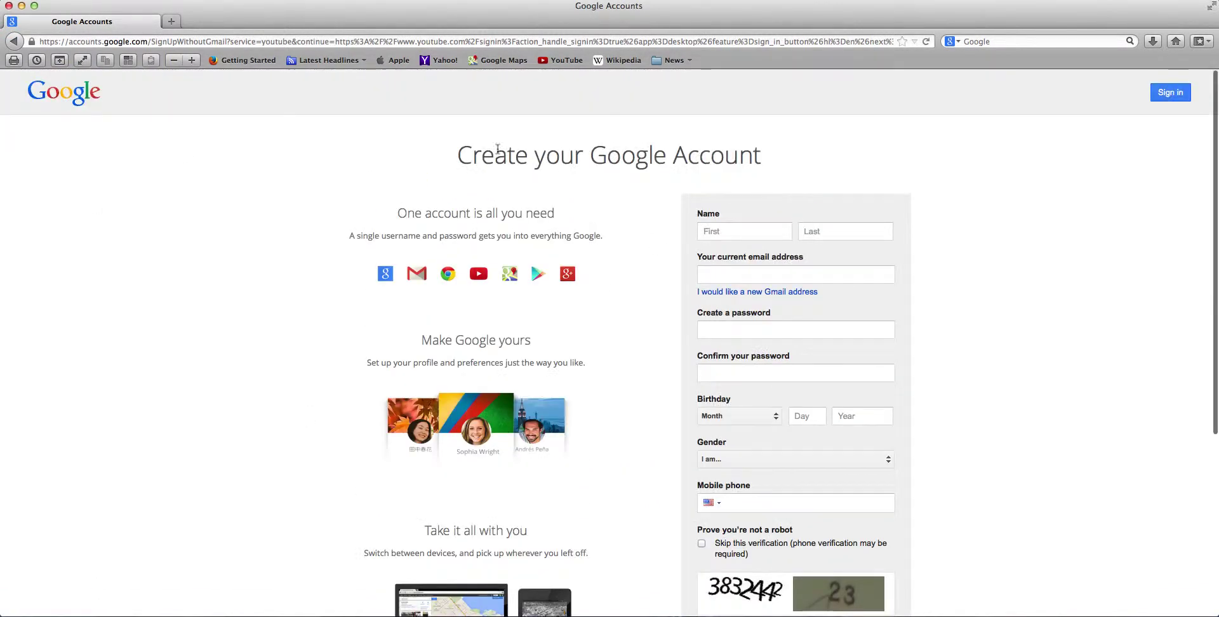
Enter the first name and last name in the Google sign-up form's Name fields
{"action": "left_click", "coordinate": [728, 231]}
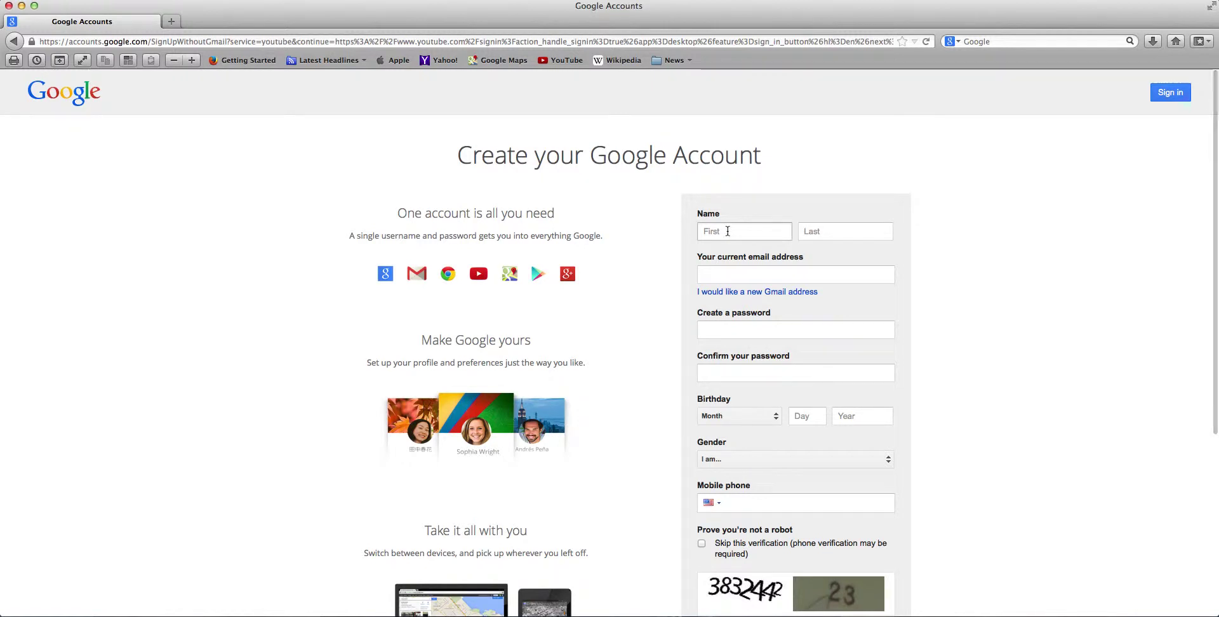
{"action": "left_click", "coordinate": [730, 231]}
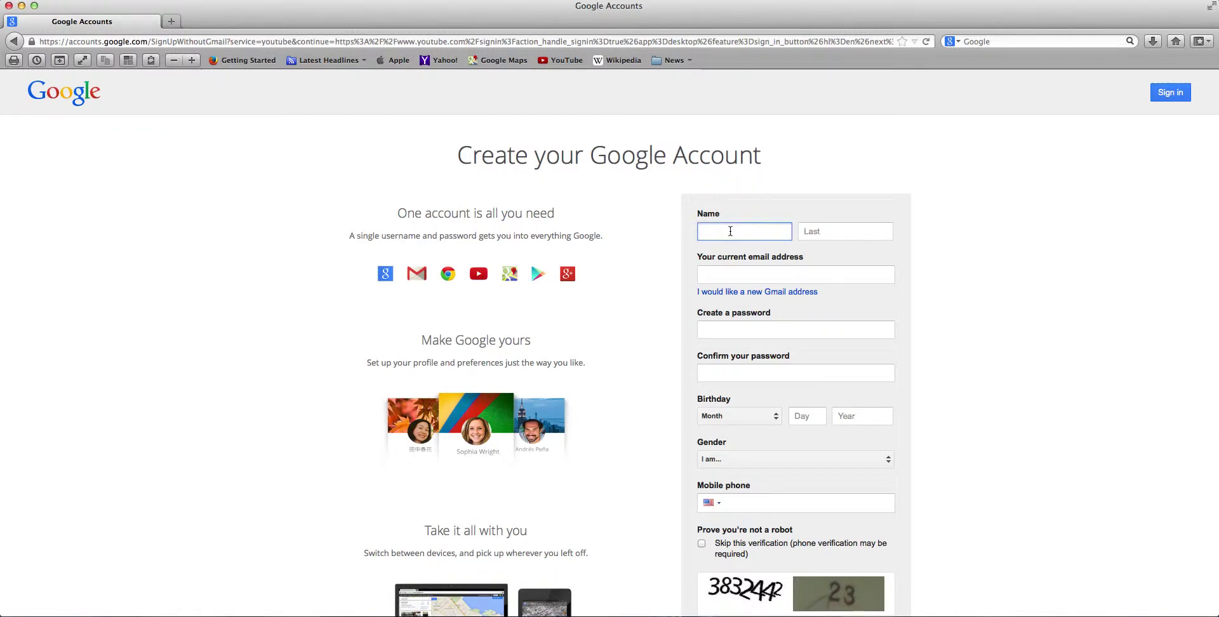
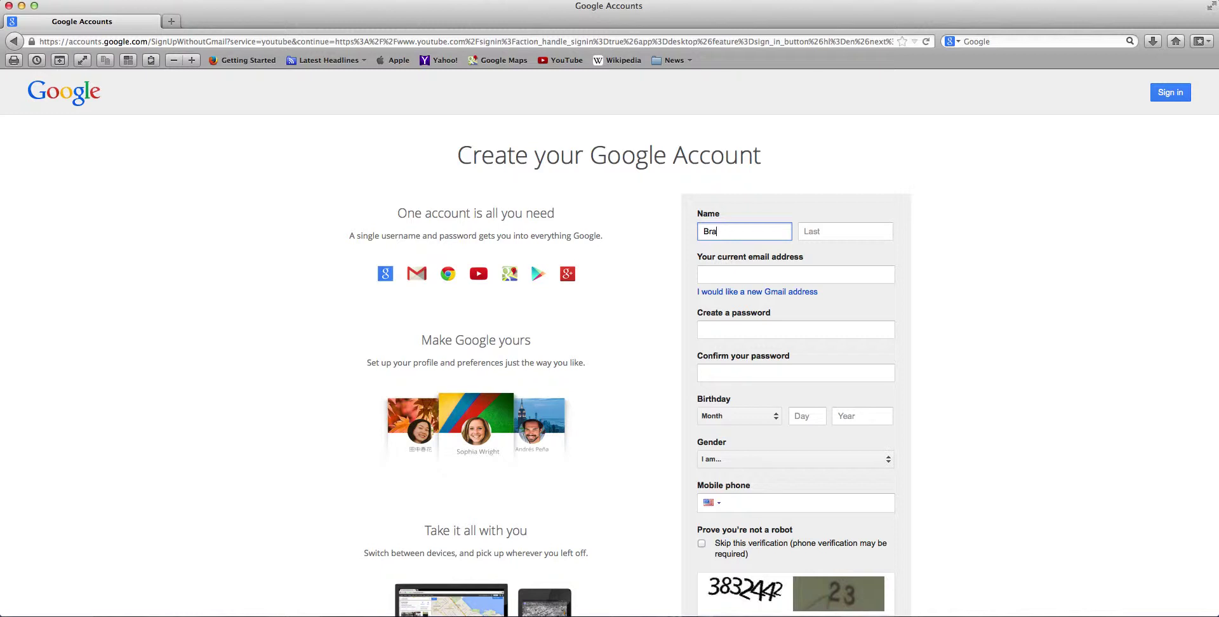
{"action": "left_click", "coordinate": [814, 232]}
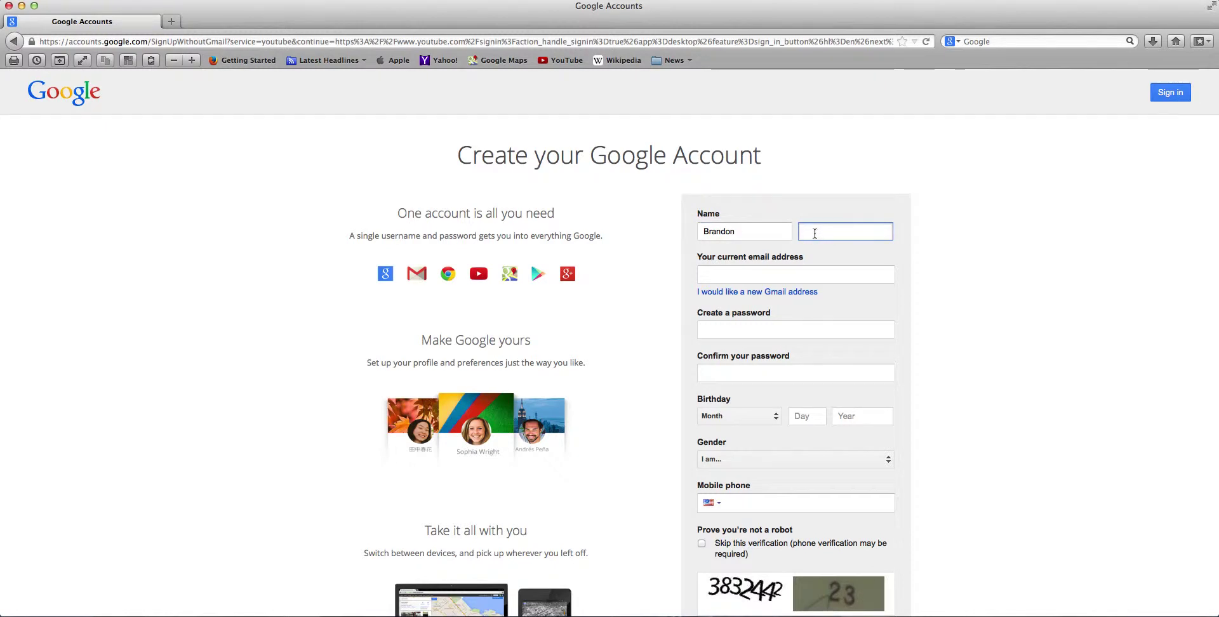
{"action": "left_click", "coordinate": [812, 272]}
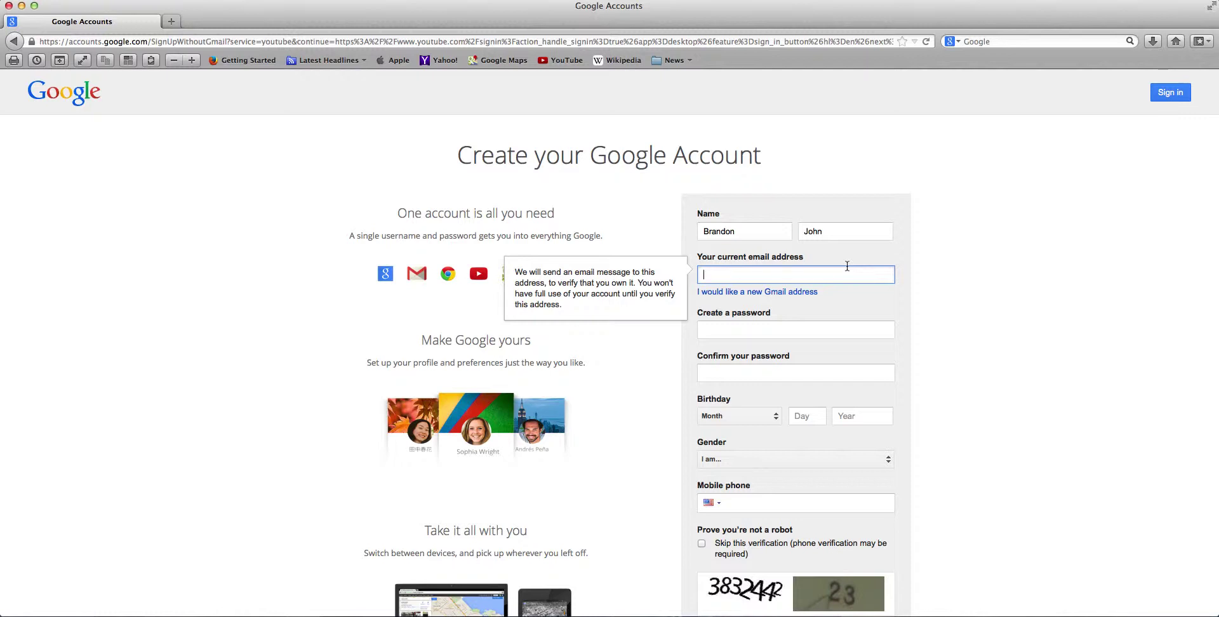
Type a few password characters in the Google form, then delete the last one
{"action": "left_click", "coordinate": [801, 329]}
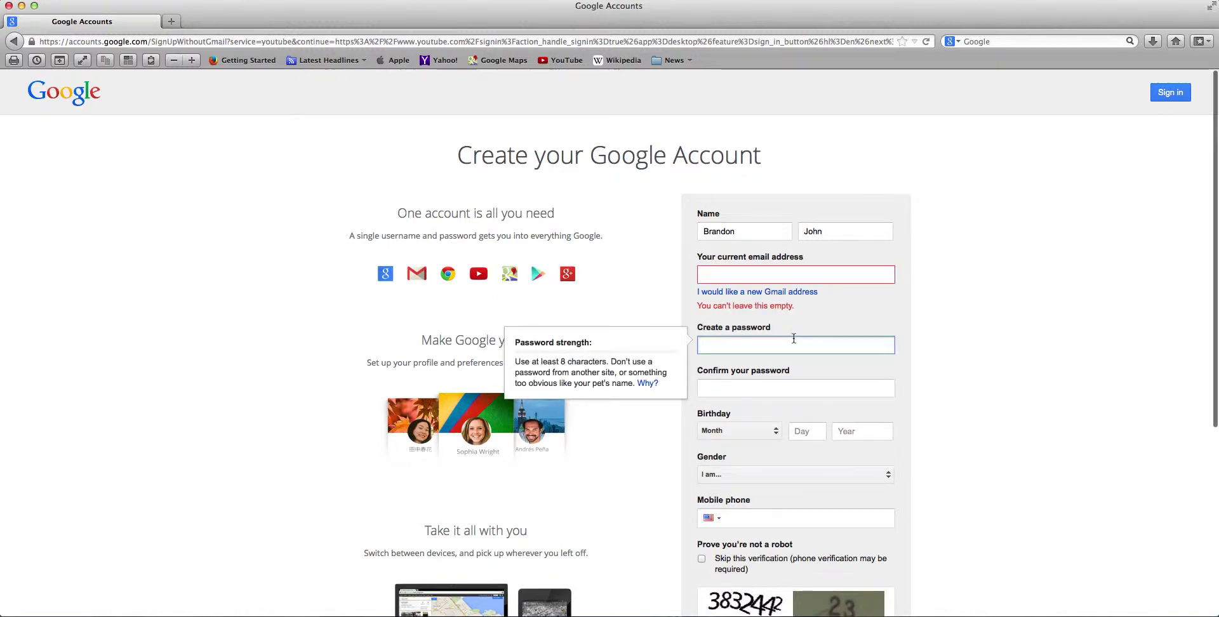
{"action": "scroll", "coordinate": [795, 342], "scroll_direction": "down", "scroll_amount": 1}
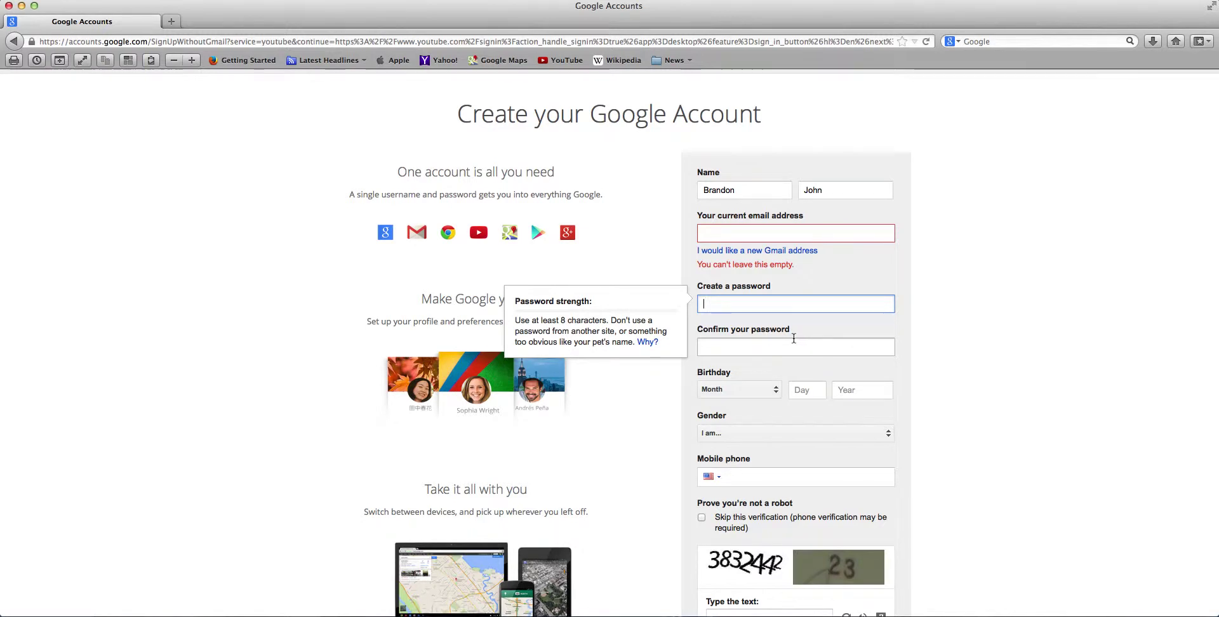
{"action": "type", "text": "•••"}
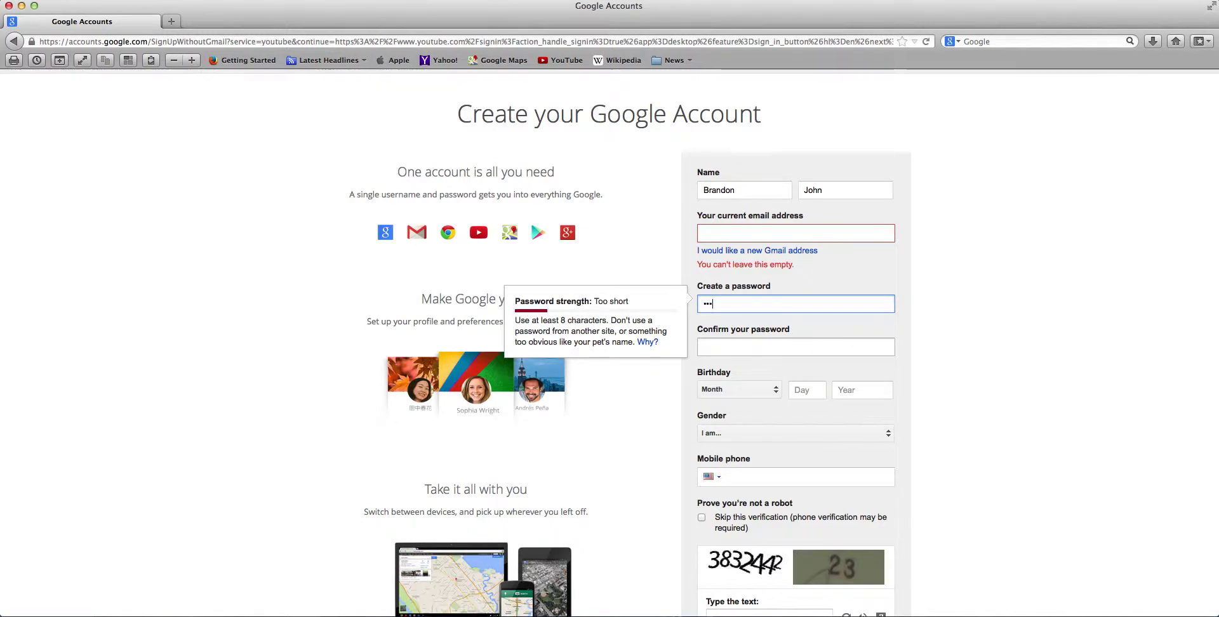
{"action": "type", "text": "•"}
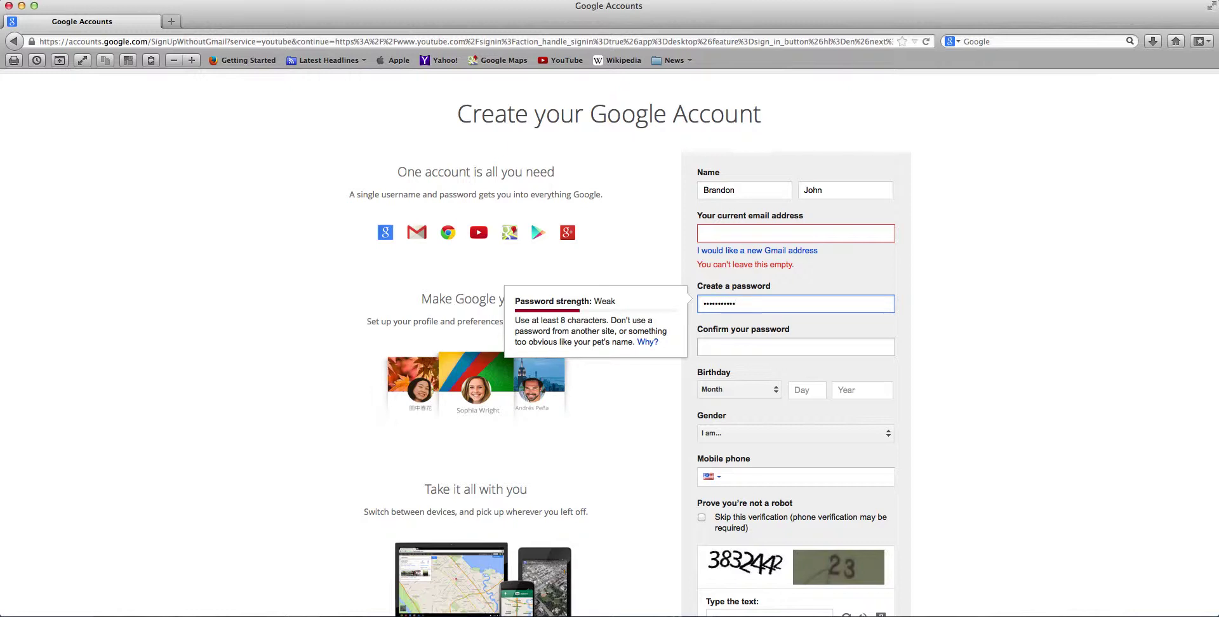
{"action": "key", "text": "BackSpace"}
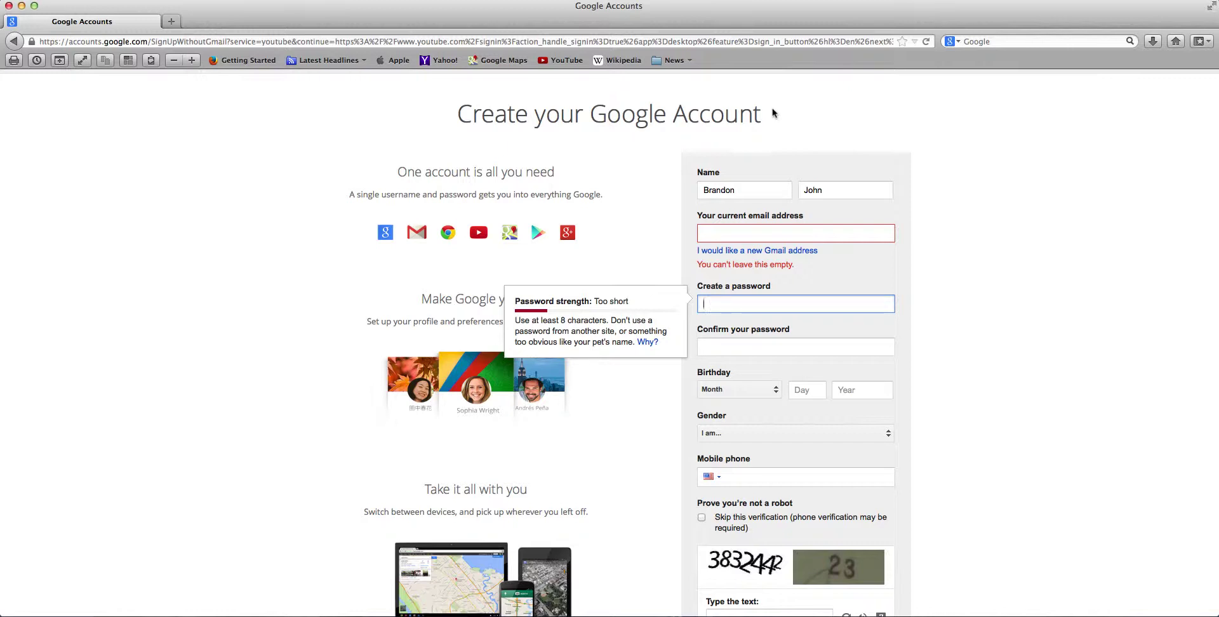
Return to the email field and load the Yahoo home page in a new tab
{"action": "left_click", "coordinate": [732, 233]}
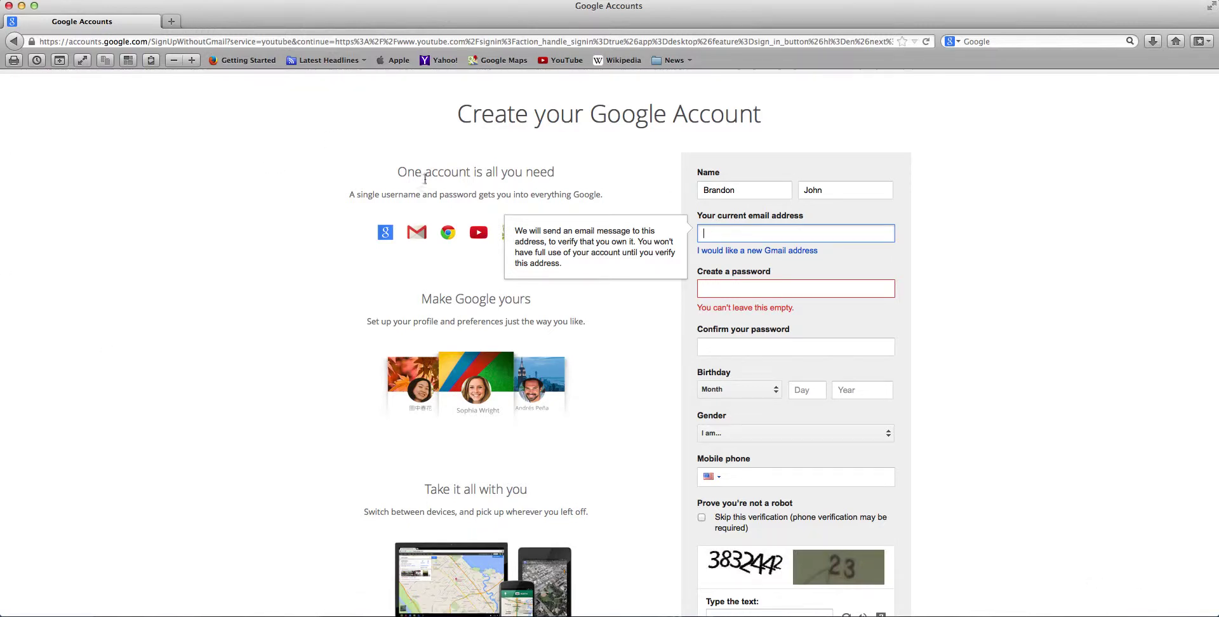
{"action": "left_click", "coordinate": [171, 21]}
{"action": "left_click", "coordinate": [438, 61]}
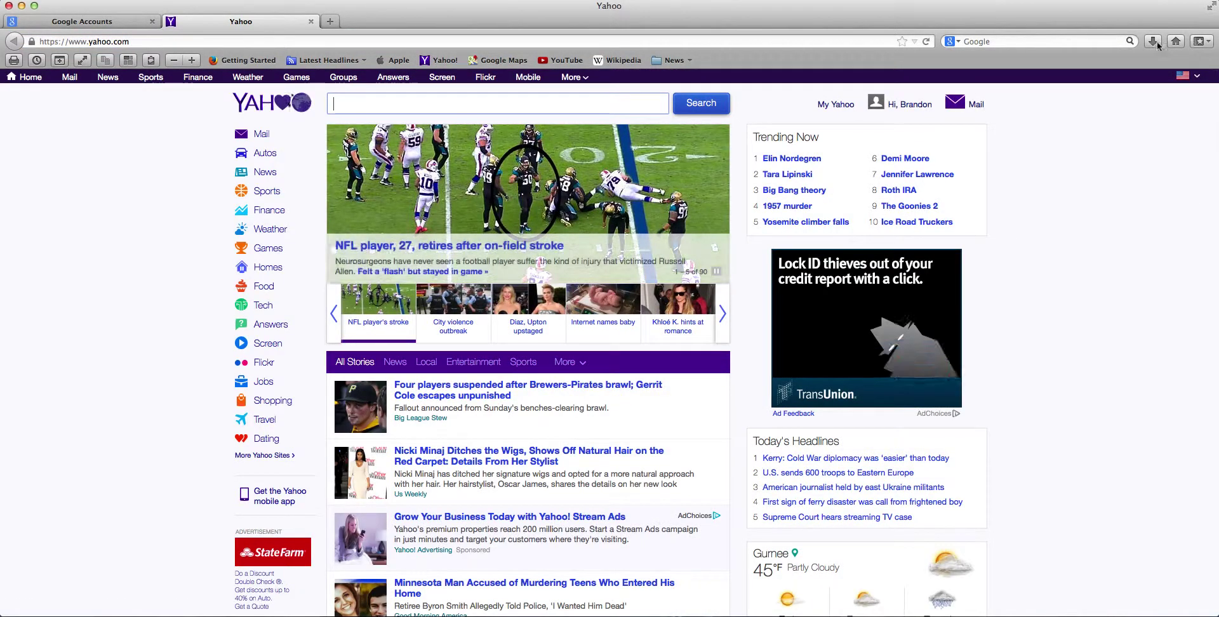
Sign out of the existing Yahoo account and open the Create New Account form
{"action": "mouse_move", "coordinate": [919, 106]}
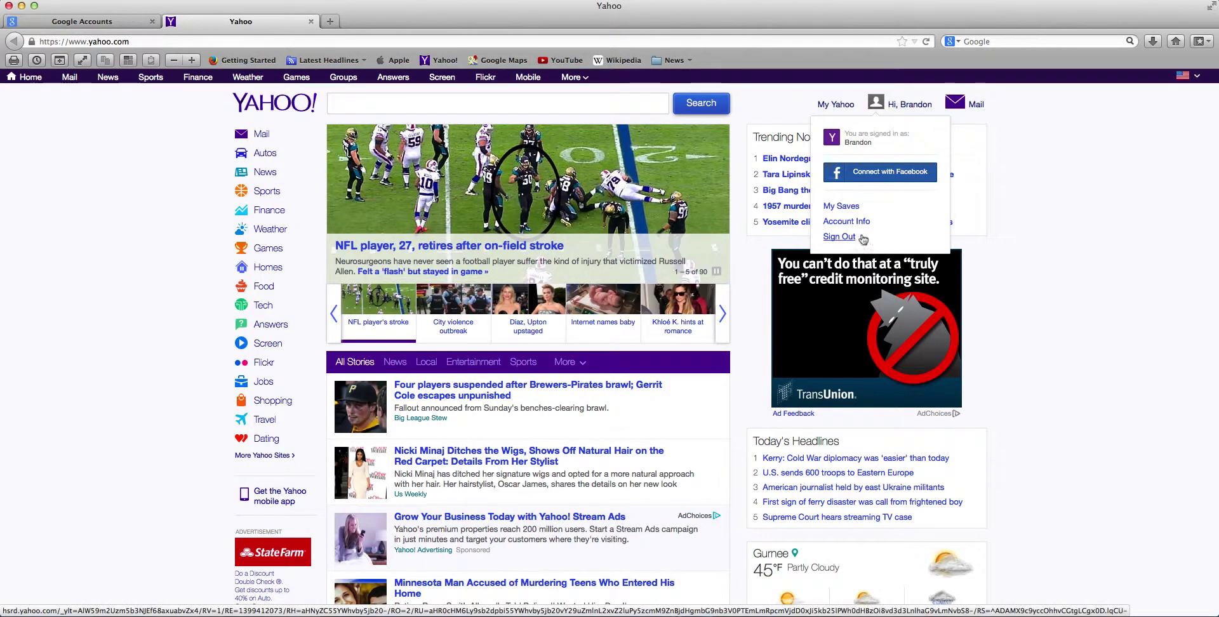
{"action": "left_click", "coordinate": [840, 236]}
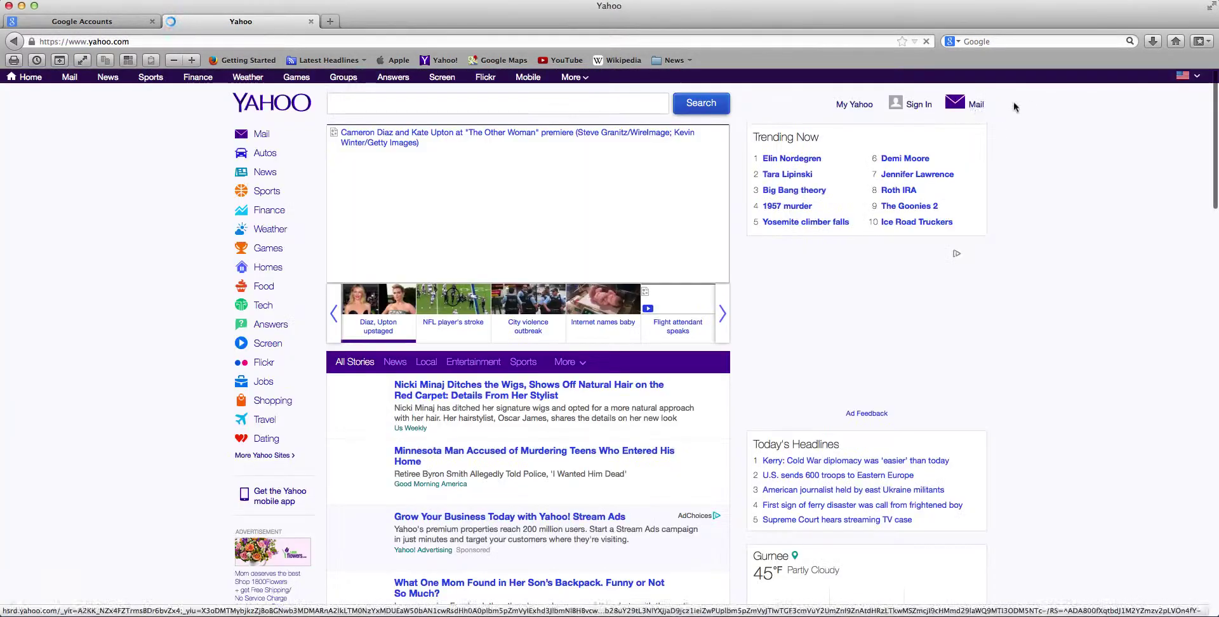
{"action": "left_click", "coordinate": [917, 105]}
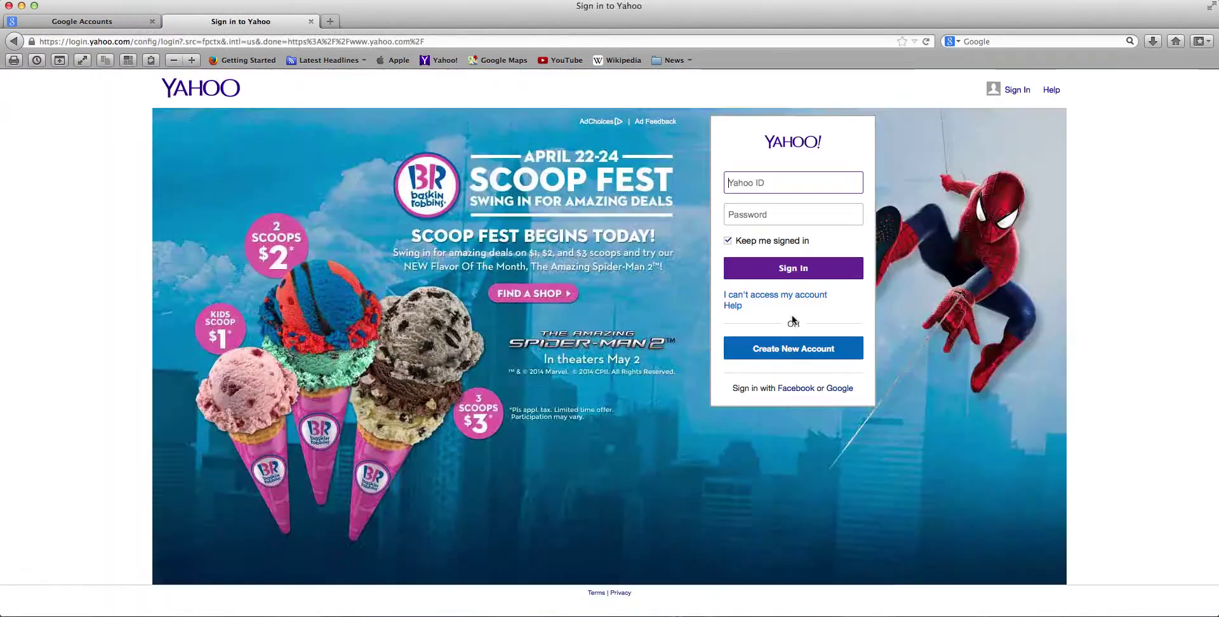
{"action": "left_click", "coordinate": [798, 345]}
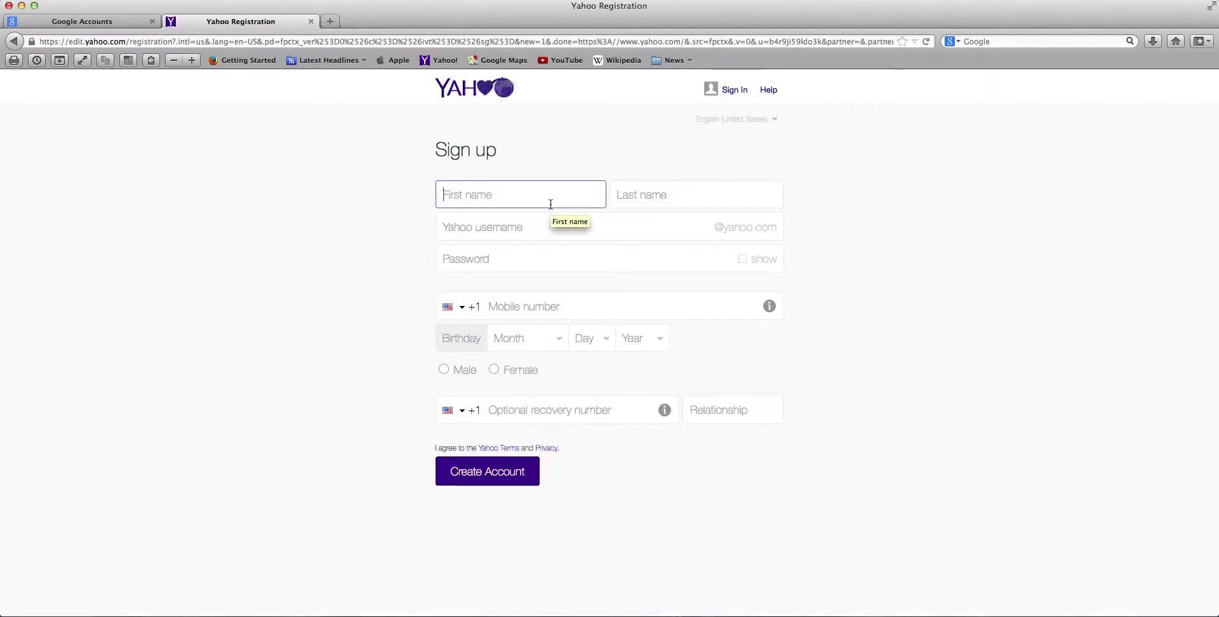
Clear stray text and enter the chosen Yahoo username in the sign-up form
{"action": "type", "text": "AD"}
{"action": "key", "text": "BackSpace"}
{"action": "key", "text": "BackSpace"}
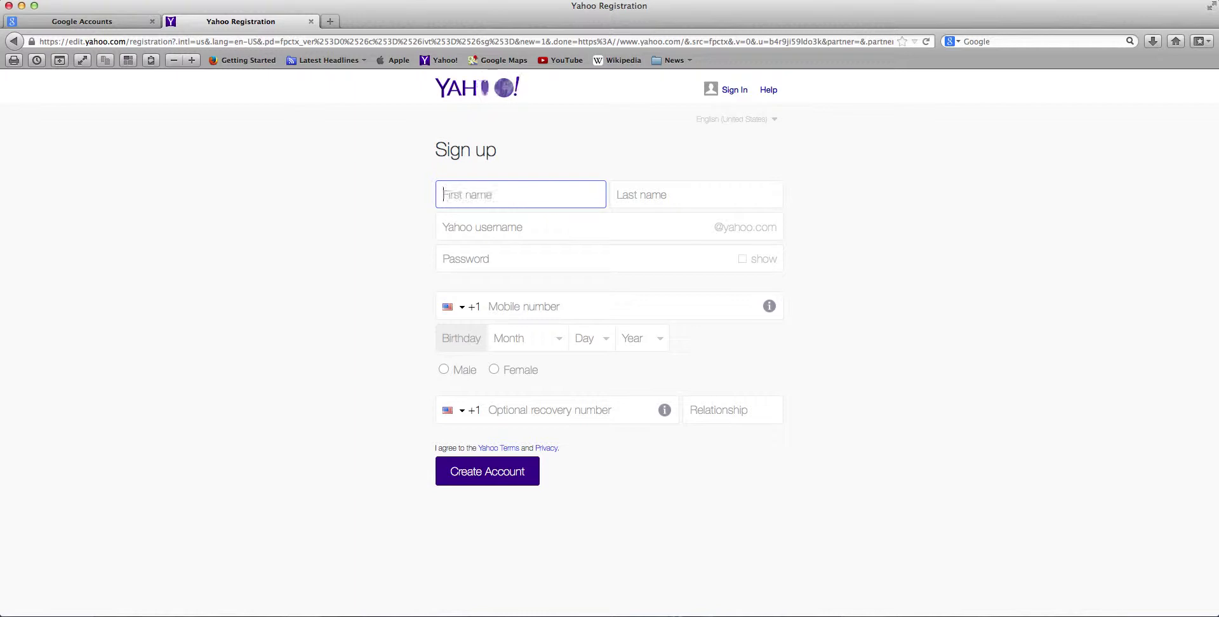
{"action": "left_click", "coordinate": [556, 227]}
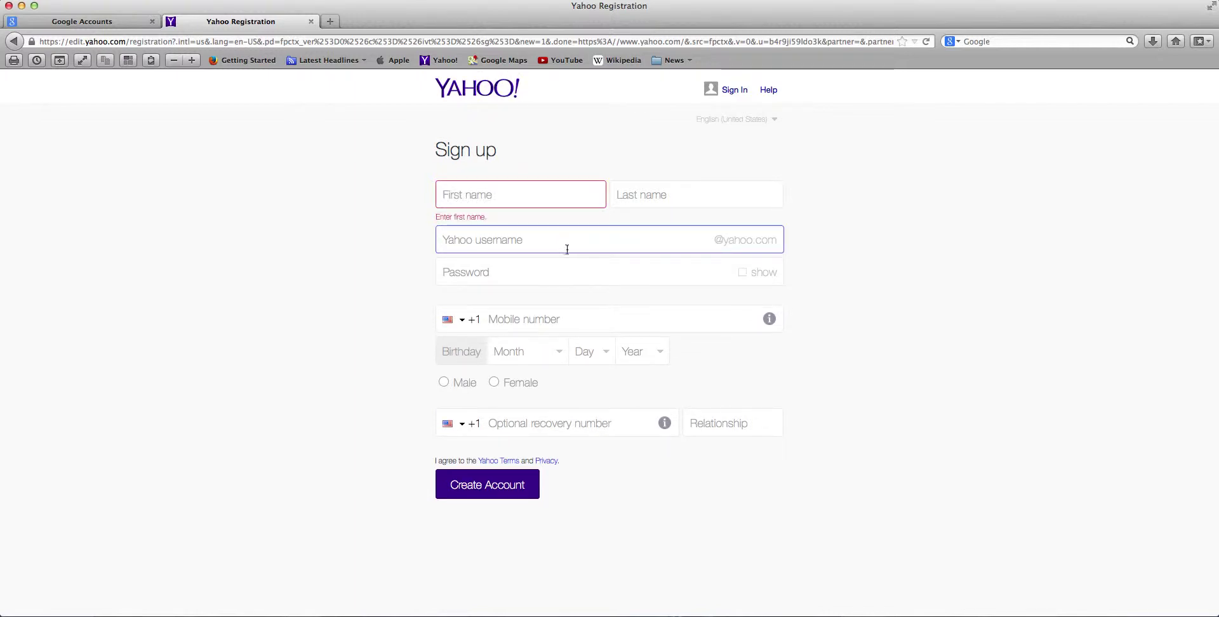
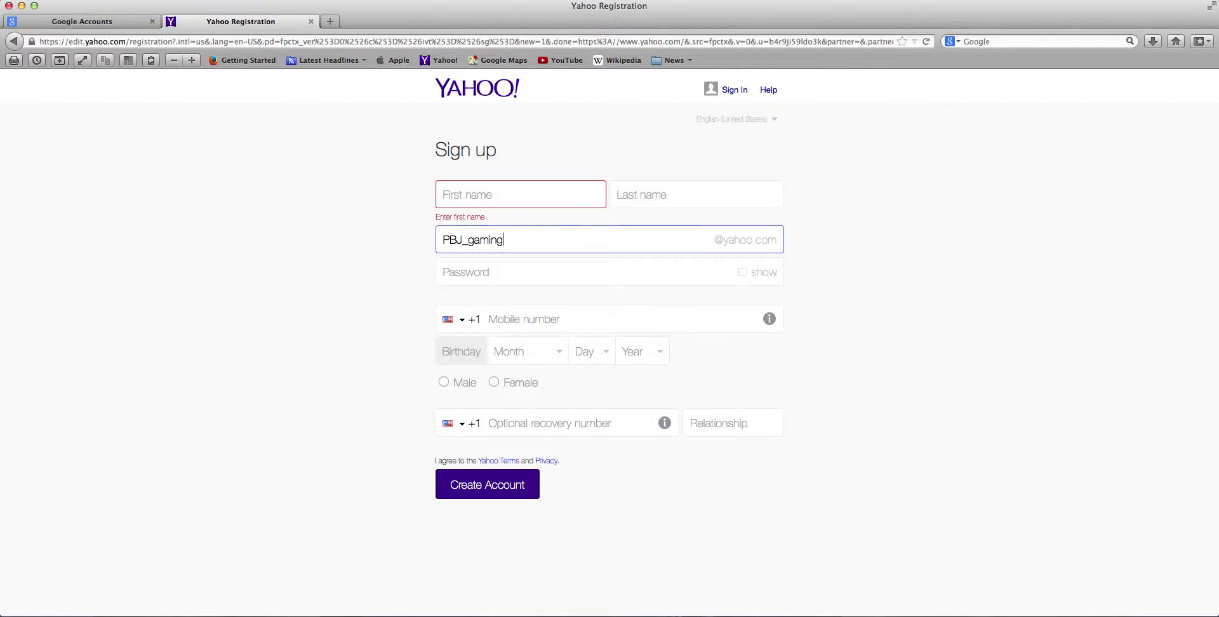
Fill in the first name, last name and a password on the Yahoo form
{"action": "left_click", "coordinate": [489, 197]}
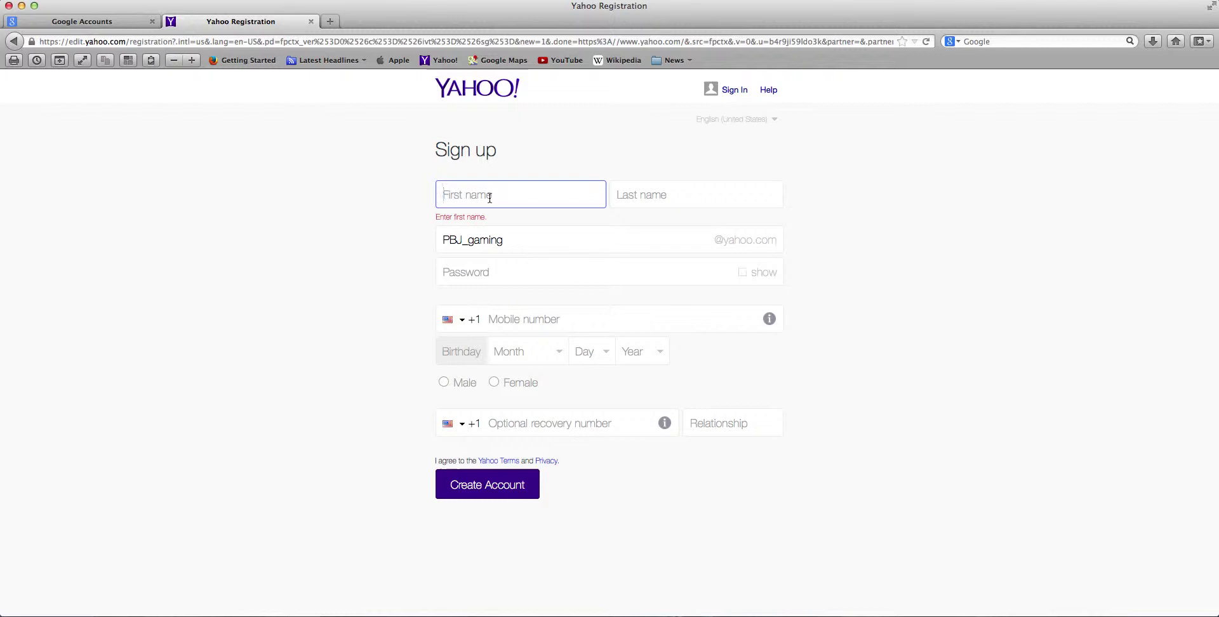
{"action": "key", "text": "BackSpace"}
{"action": "key", "text": "BackSpace"}
{"action": "key", "text": "BackSpace"}
{"action": "key", "text": "BackSpace"}
{"action": "key", "text": "BackSpace"}
{"action": "left_click", "coordinate": [662, 195]}
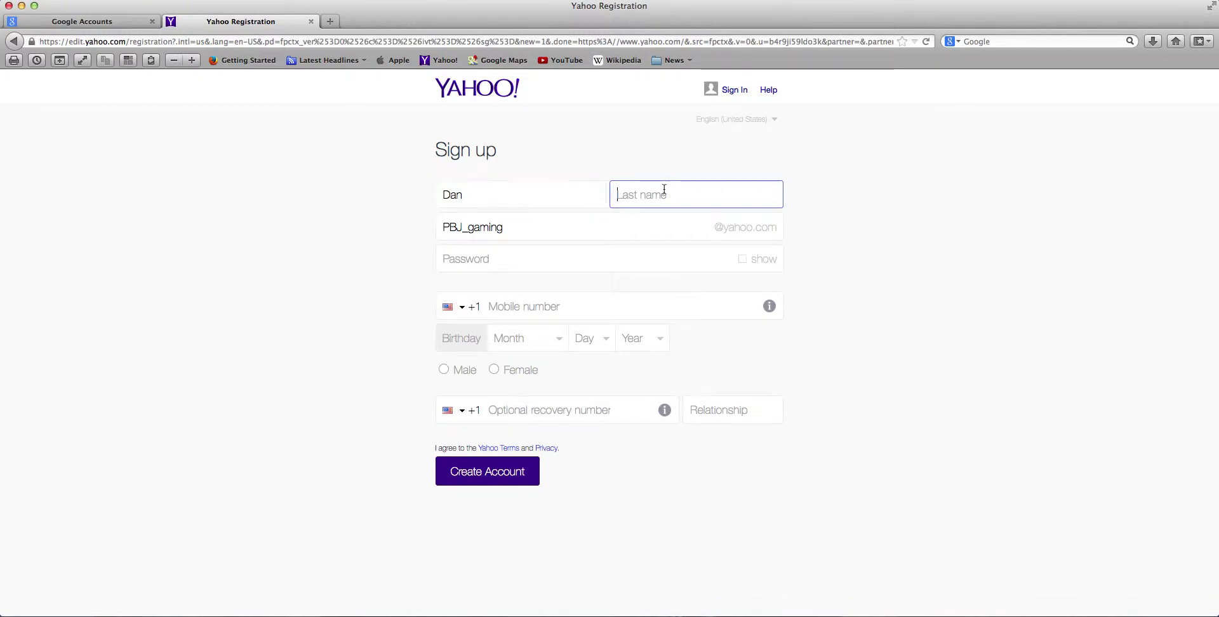
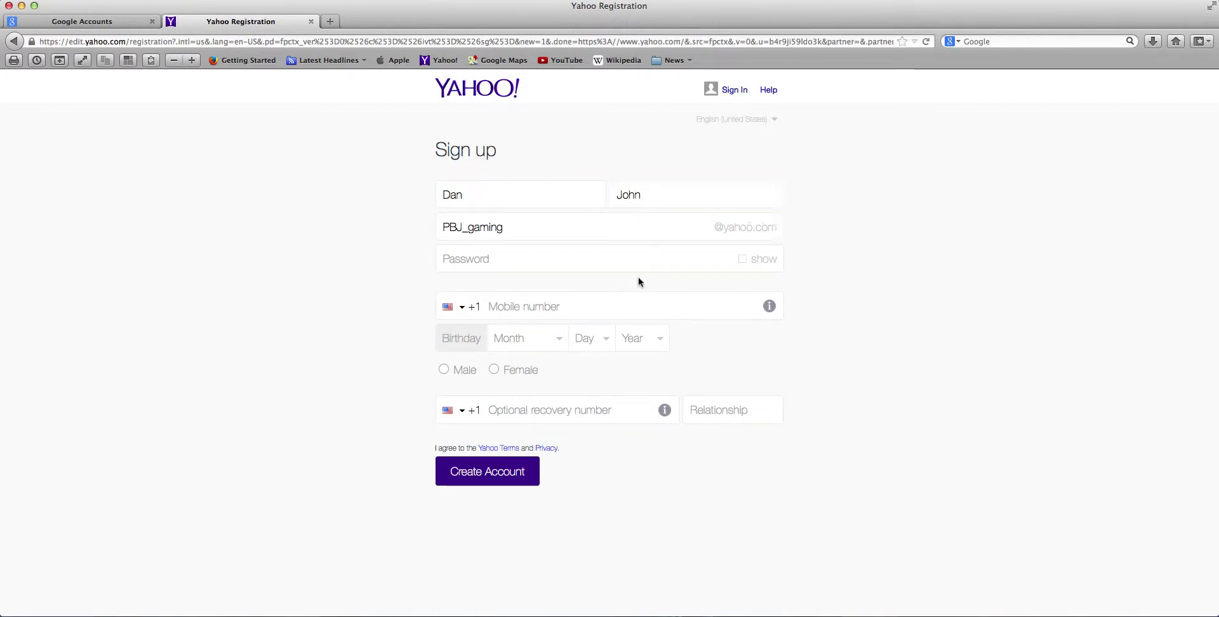
{"action": "left_click", "coordinate": [641, 270]}
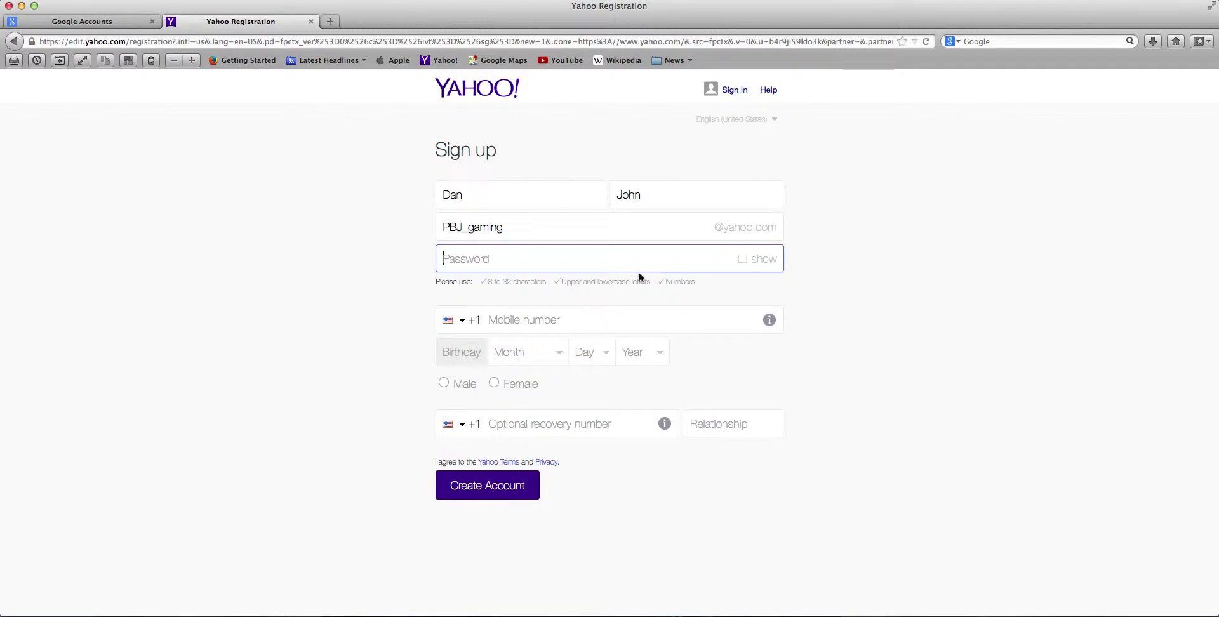
{"action": "type", "text": "•••••••••••"}
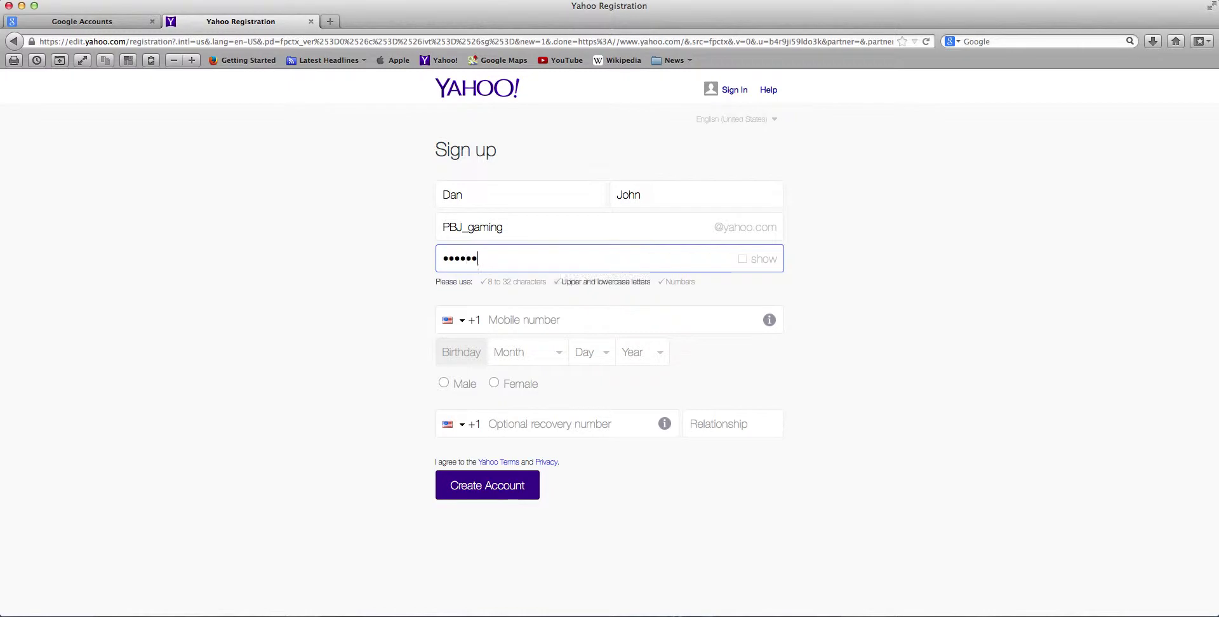
{"action": "left_click", "coordinate": [612, 314]}
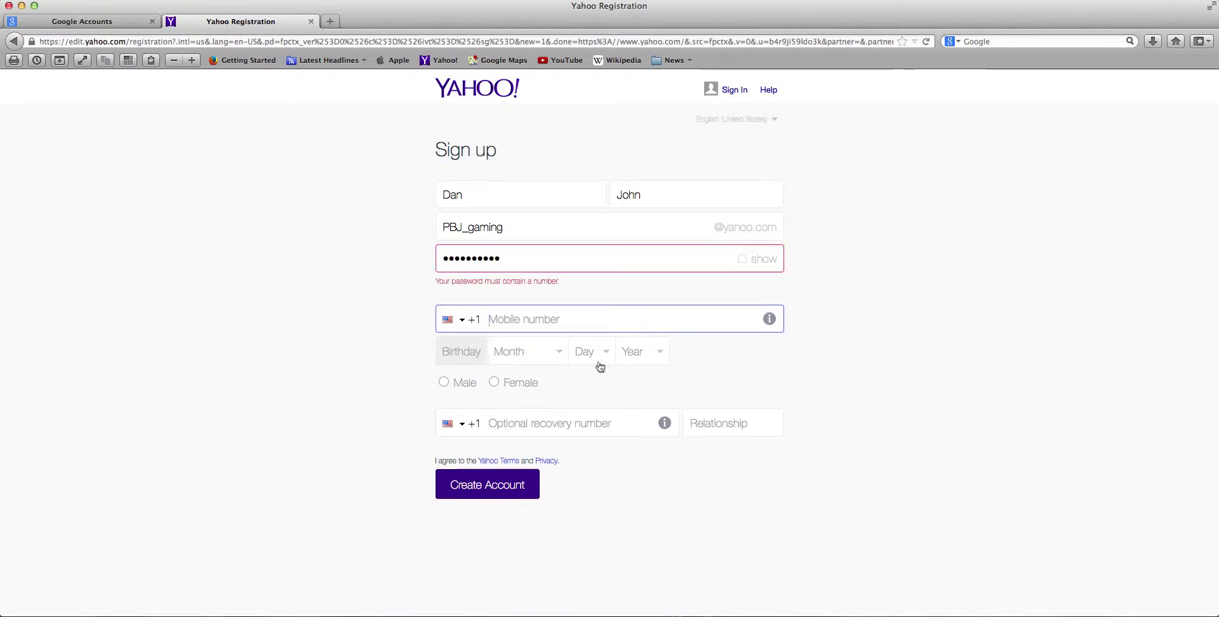
{"action": "left_click", "coordinate": [441, 388]}
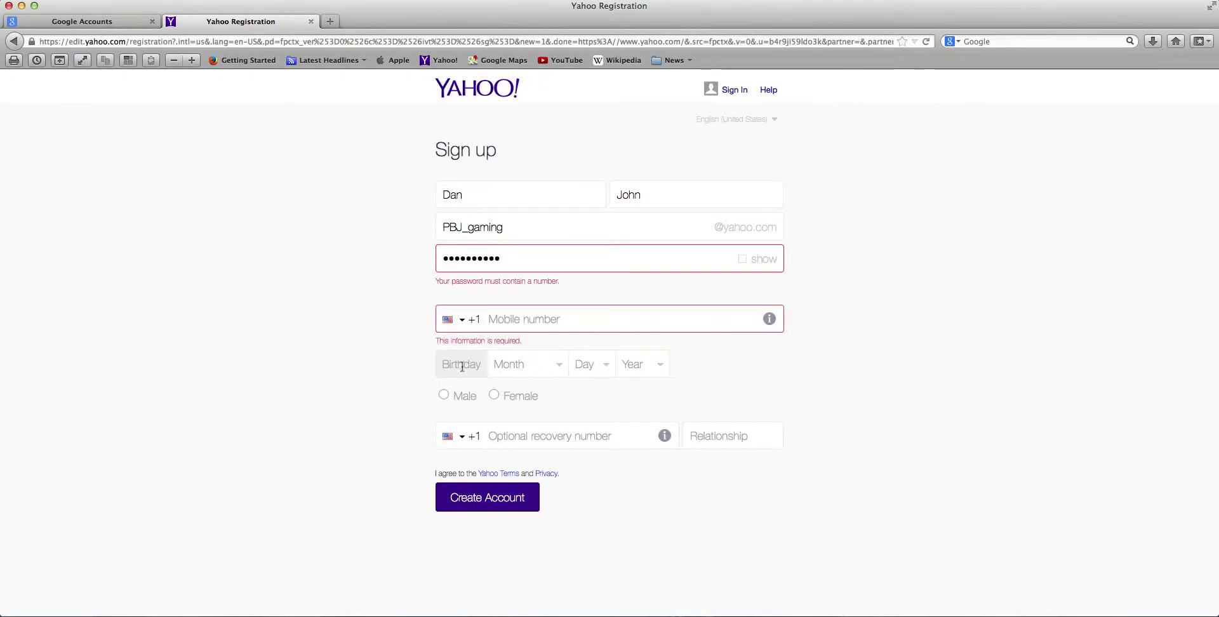
{"action": "left_click", "coordinate": [500, 363]}
{"action": "left_click", "coordinate": [524, 428]}
{"action": "left_click", "coordinate": [588, 363]}
{"action": "left_click", "coordinate": [588, 313]}
{"action": "left_click", "coordinate": [625, 366]}
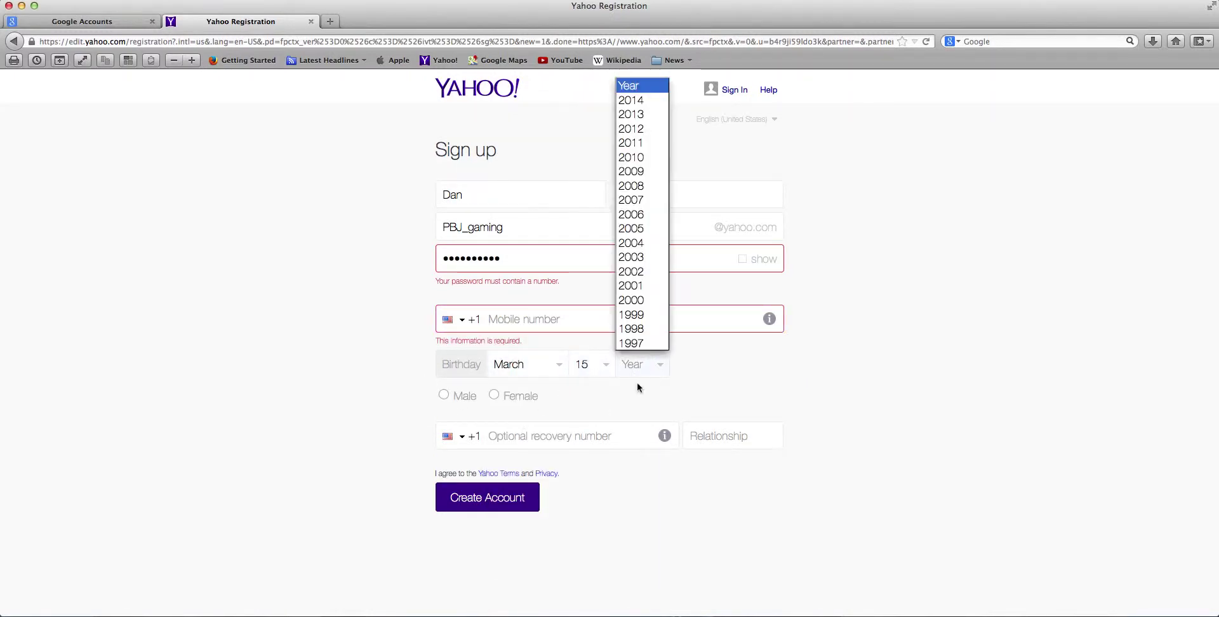
{"action": "scroll", "coordinate": [640, 339], "scroll_direction": "down", "scroll_amount": 10}
{"action": "left_click", "coordinate": [633, 257]}
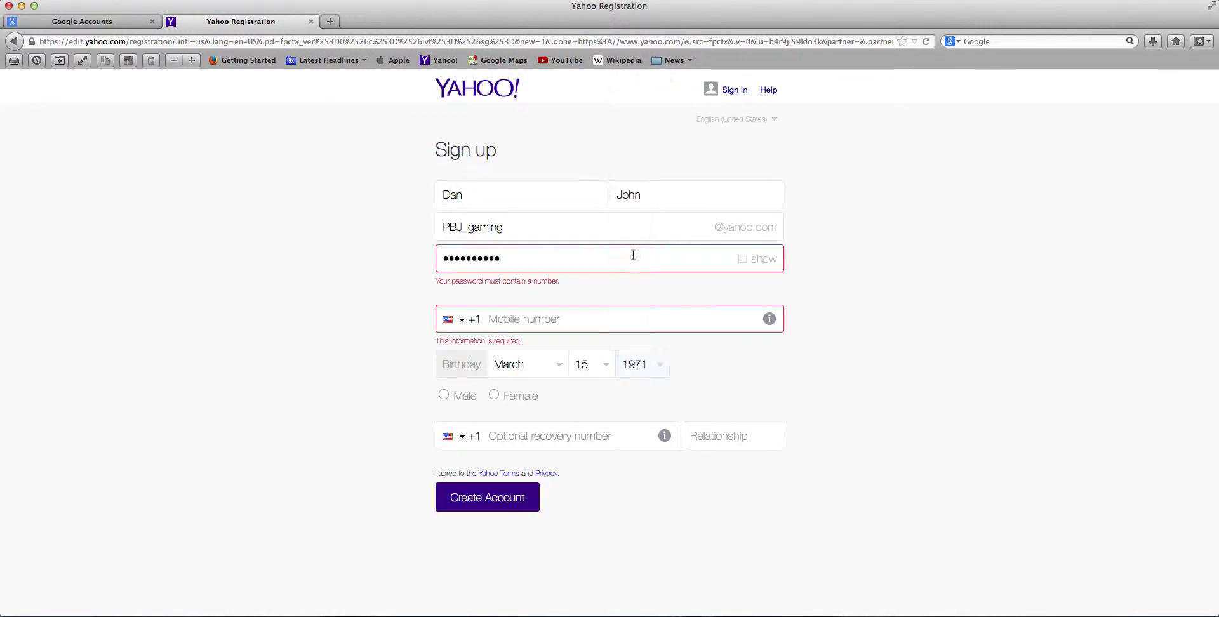
{"action": "double_click", "coordinate": [463, 365]}
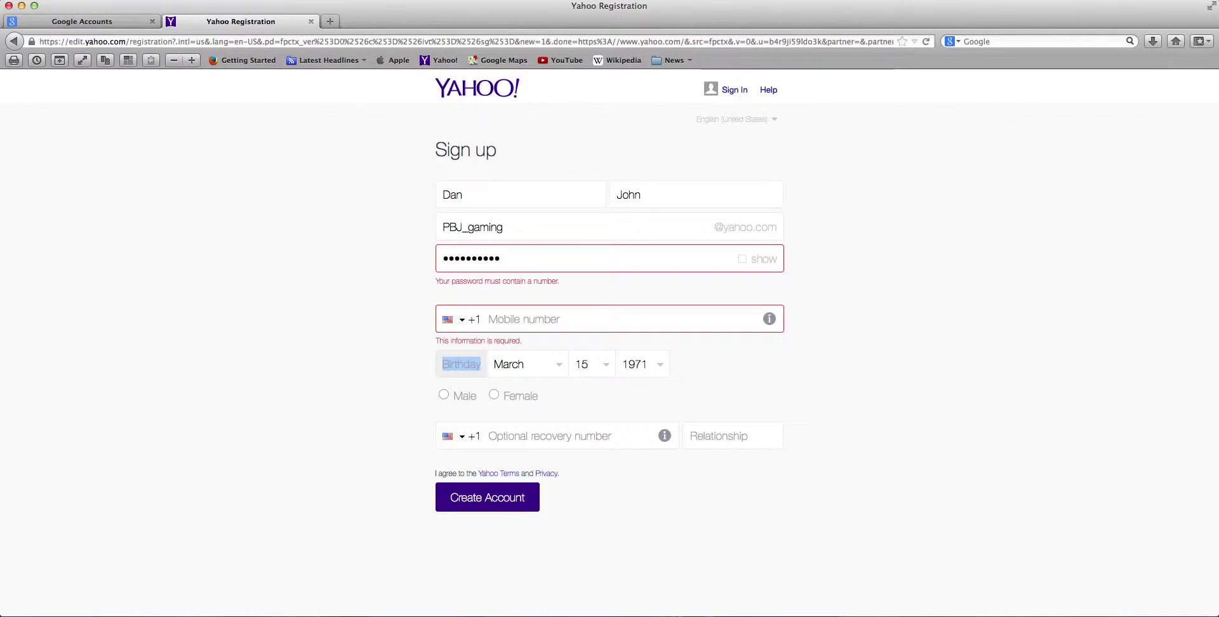
Submit the sign-up form, then start typing the mobile phone number
{"action": "left_click", "coordinate": [501, 501]}
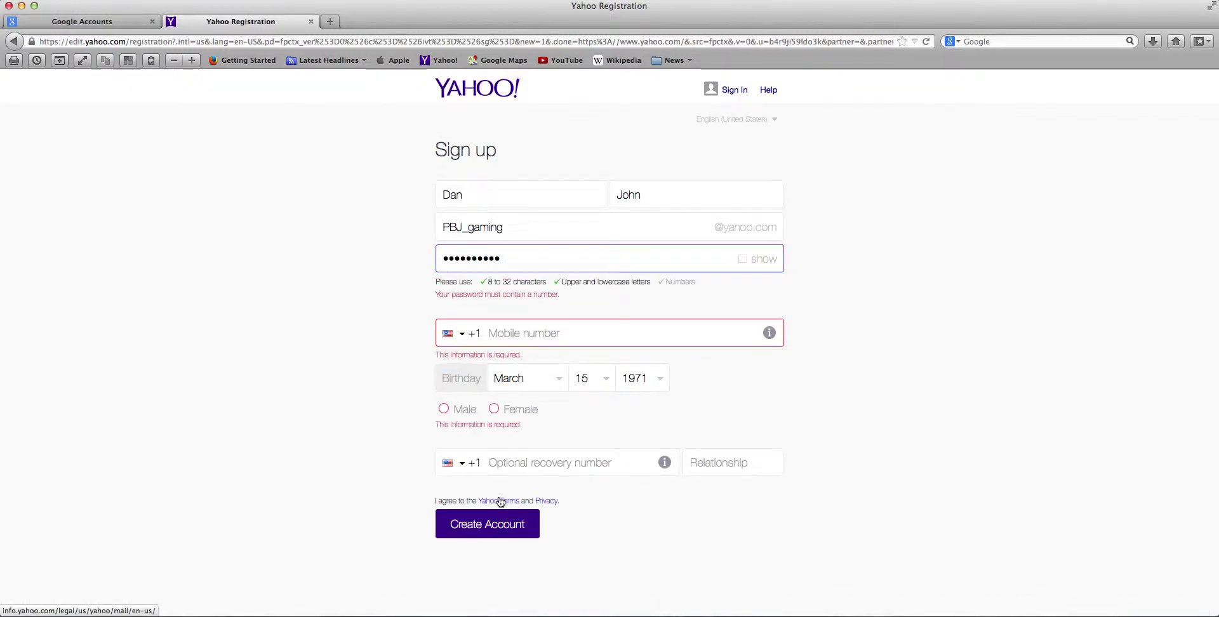
{"action": "left_click", "coordinate": [509, 327]}
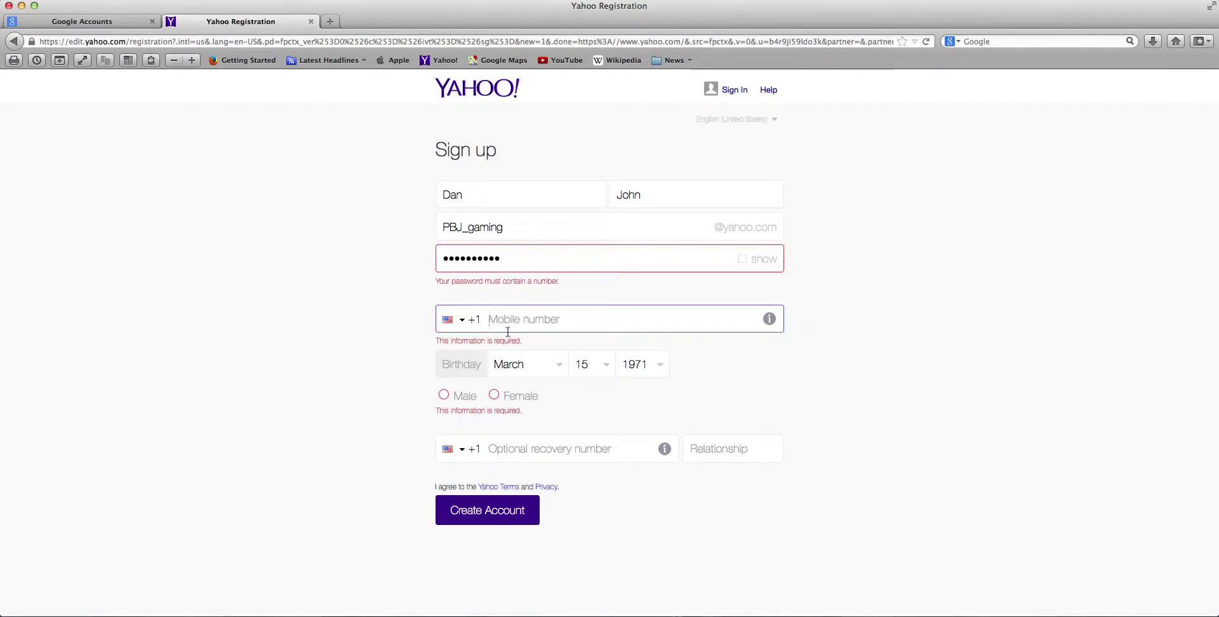
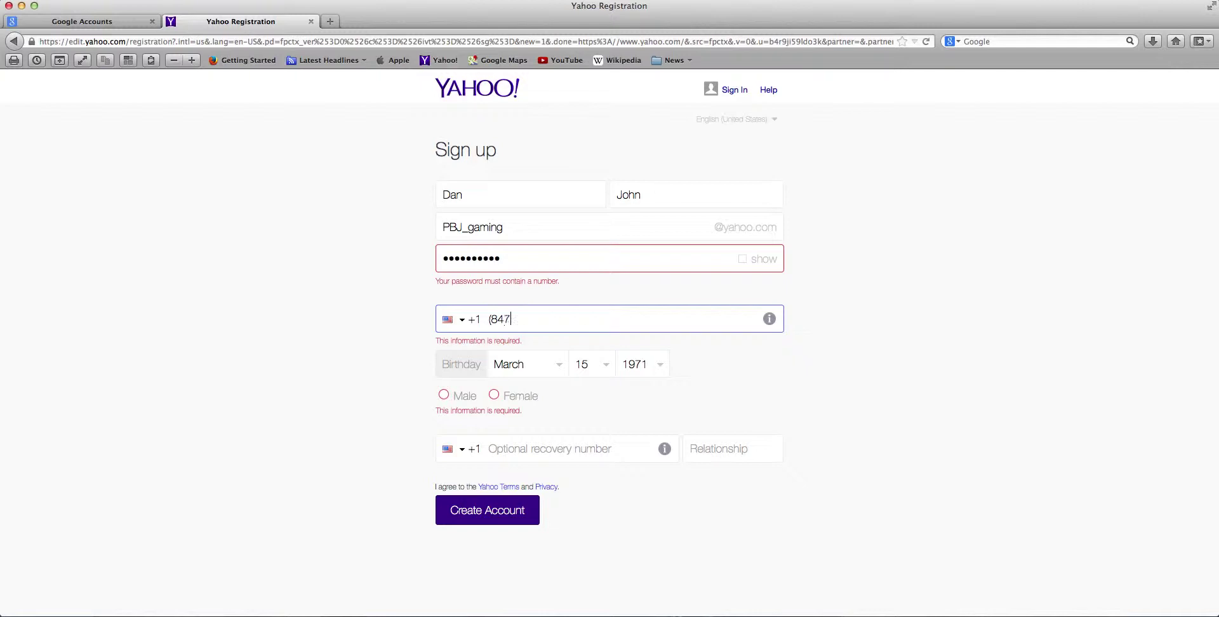
Finish the mobile number, choose Male as gender and resubmit the form
{"action": "left_click", "coordinate": [452, 406]}
{"action": "left_click", "coordinate": [443, 382]}
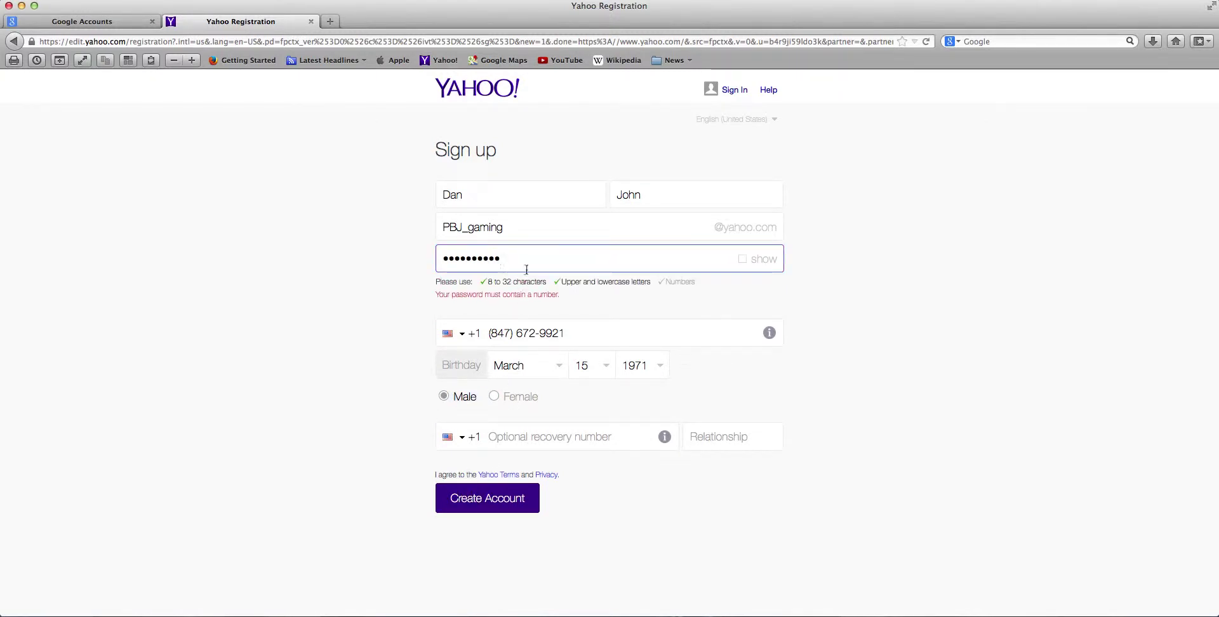
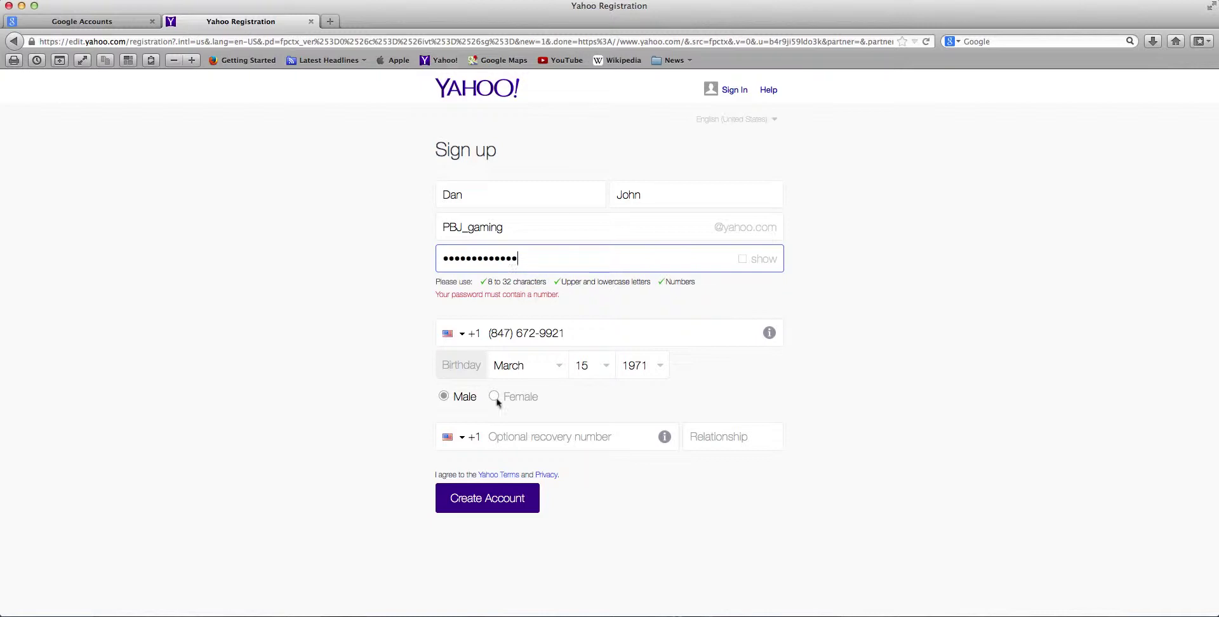
{"action": "left_click", "coordinate": [483, 502]}
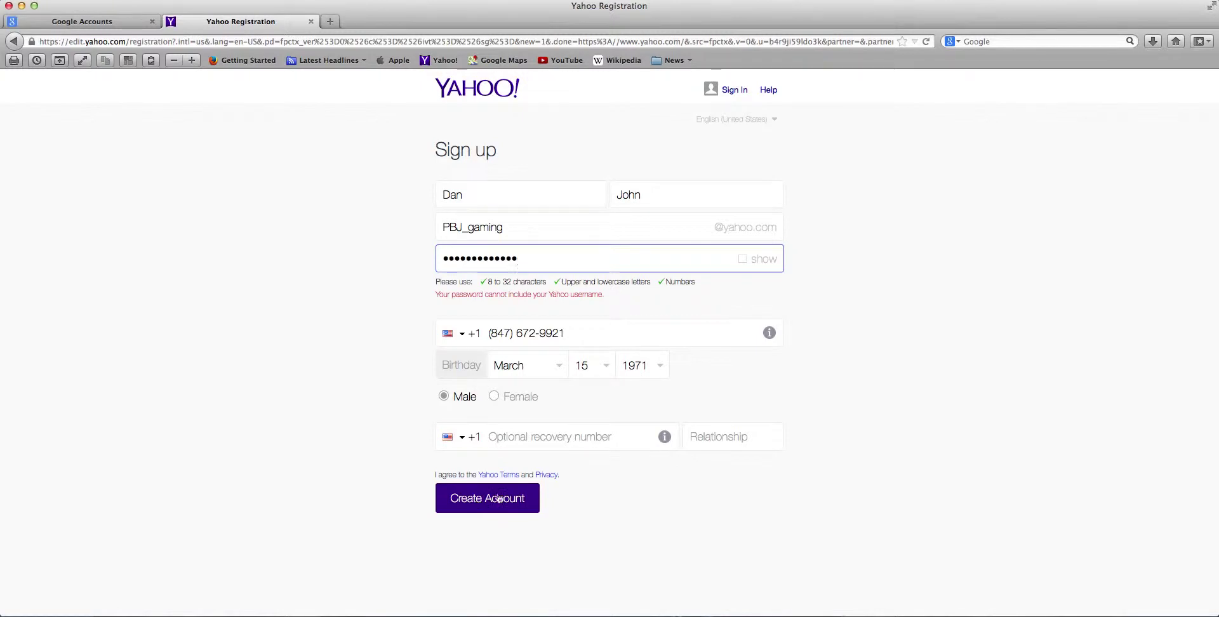
{"action": "left_click", "coordinate": [498, 444]}
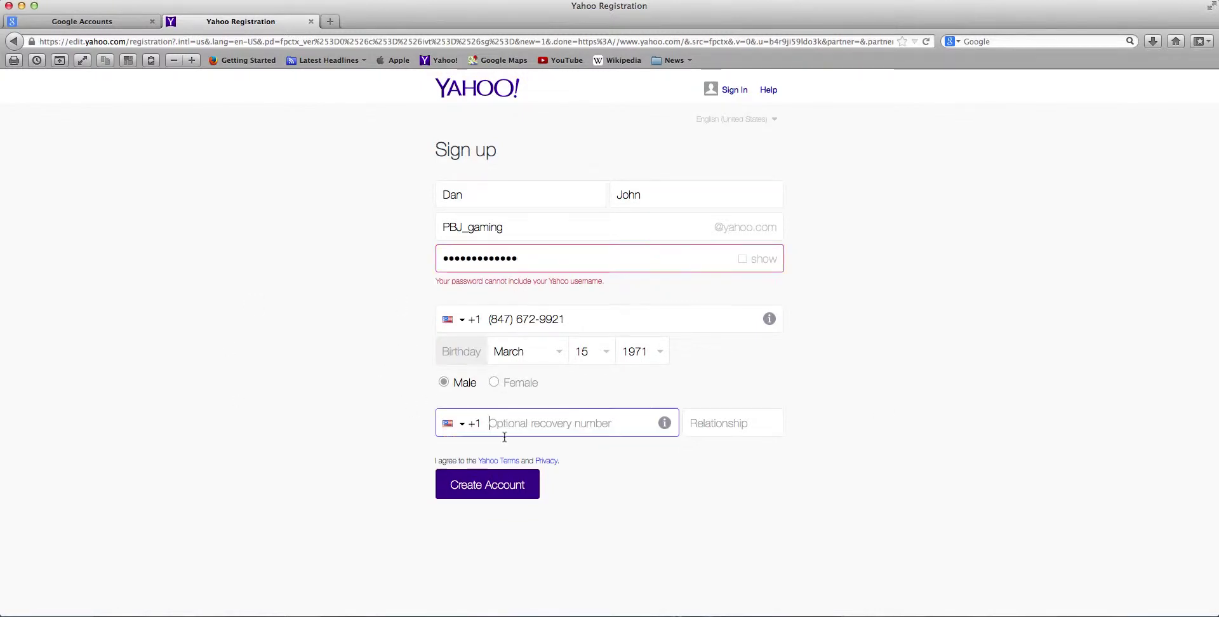
Replace the rejected password with a new one
{"action": "left_click", "coordinate": [488, 486]}
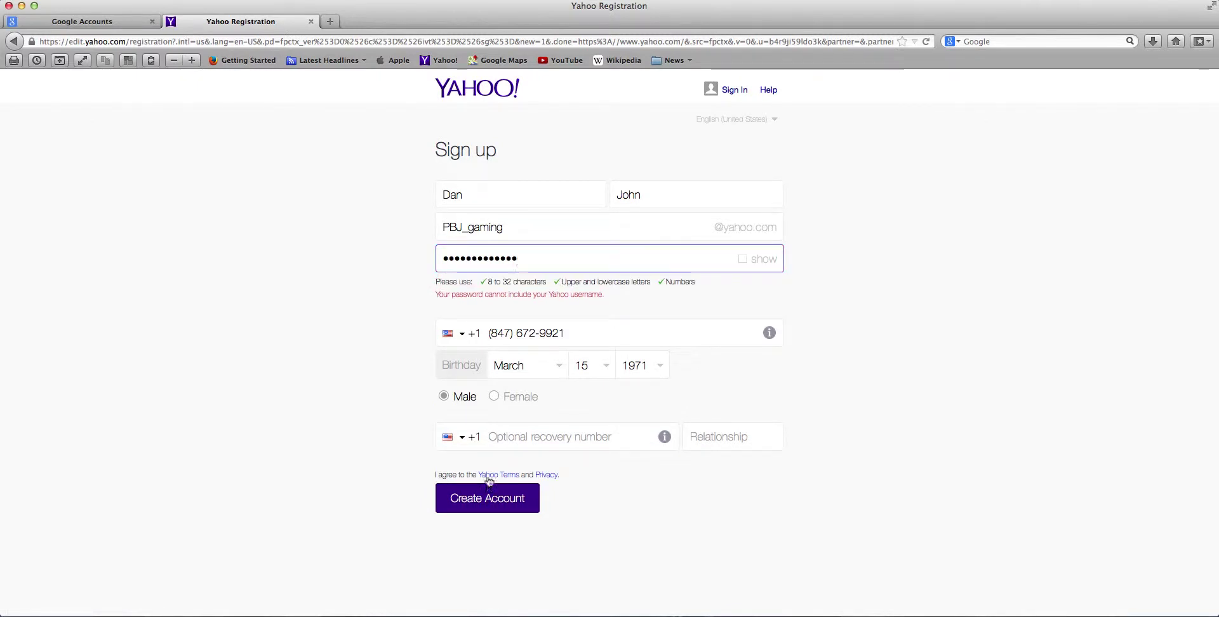
{"action": "left_click_drag", "start_coordinate": [531, 259], "coordinate": [367, 257]}
{"action": "key", "text": "BackSpace"}
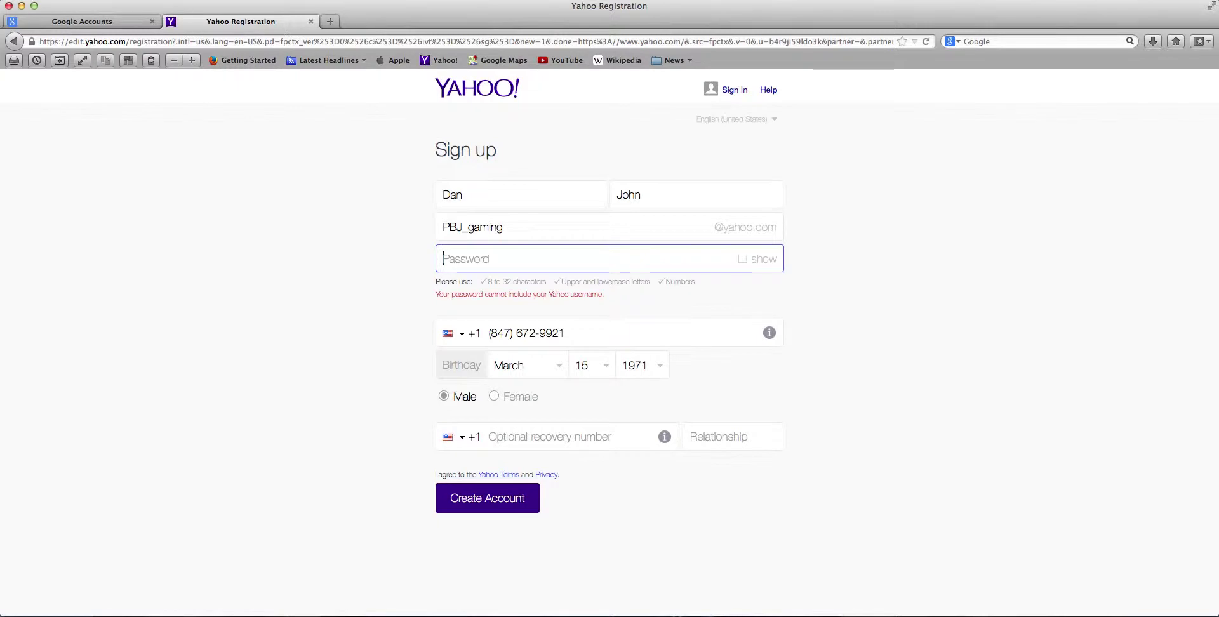
{"action": "type", "text": "•••••••••"}
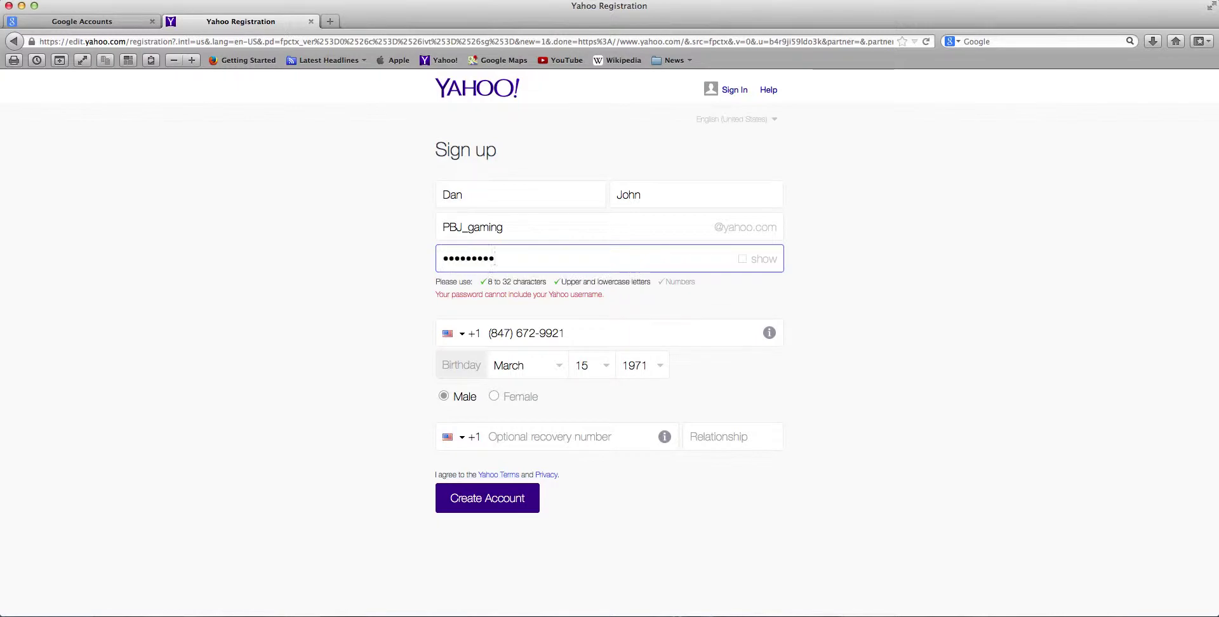
{"action": "type", "text": "•"}
Create the Yahoo account and continue on without waiting, glancing at the Google tab
{"action": "left_click", "coordinate": [481, 506]}
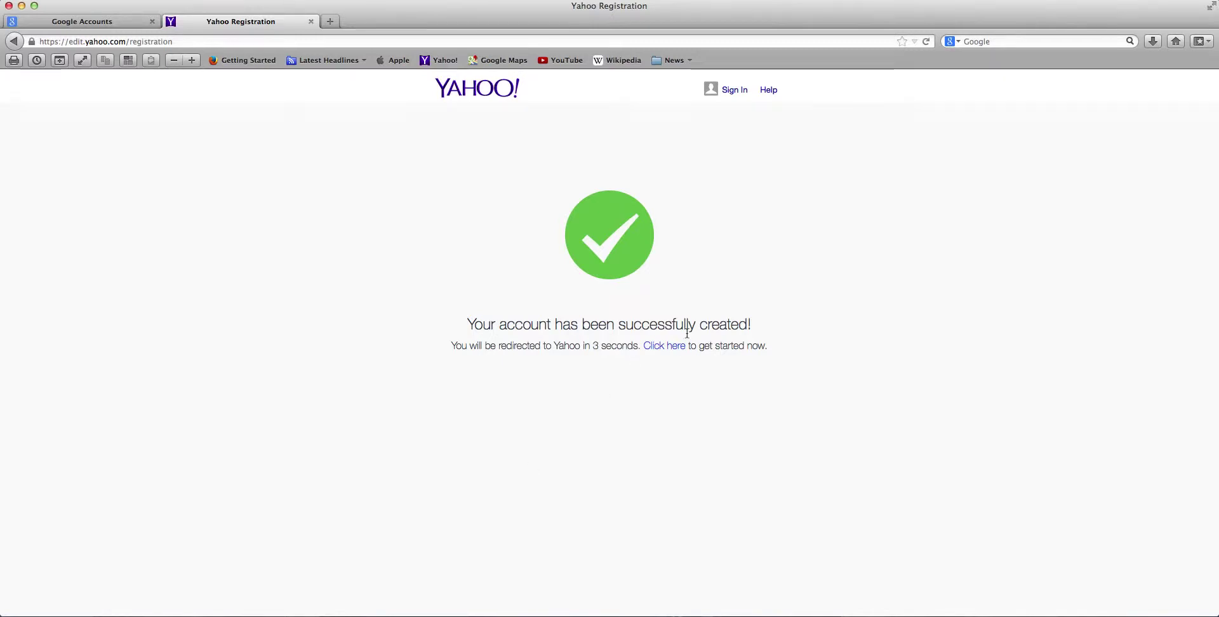
{"action": "left_click", "coordinate": [672, 351]}
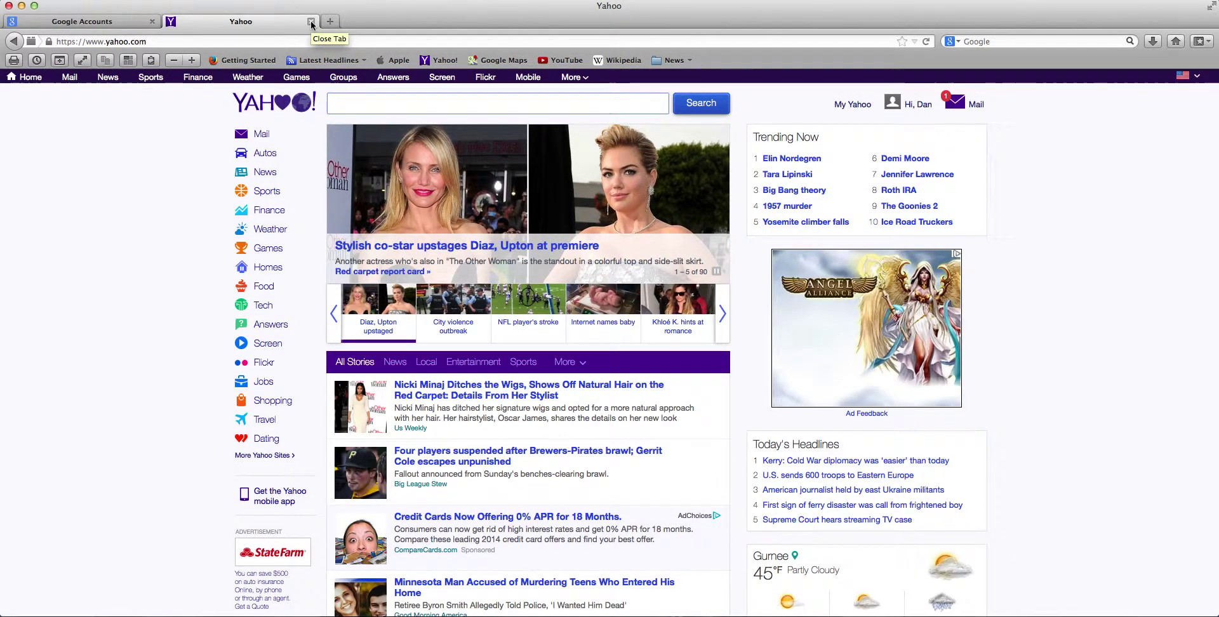
{"action": "left_click", "coordinate": [111, 24]}
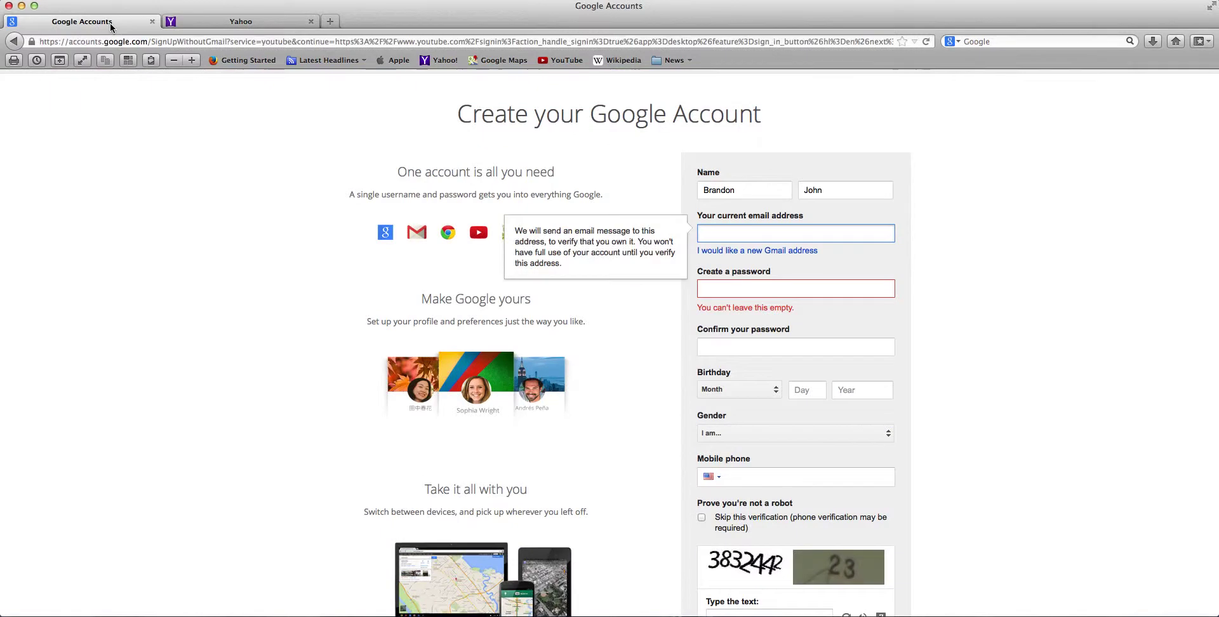
{"action": "scroll", "coordinate": [694, 174], "scroll_direction": "down", "scroll_amount": 1}
{"action": "scroll", "coordinate": [694, 173], "scroll_direction": "up", "scroll_amount": 1}
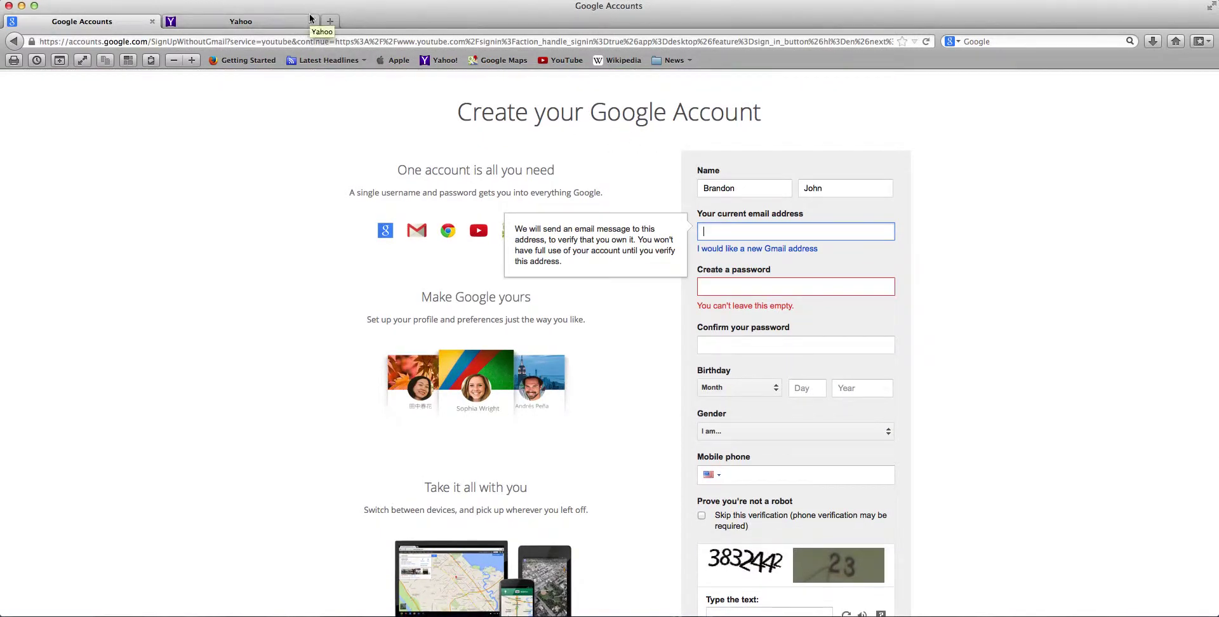
Open the new Yahoo Mail inbox, dismiss the theme prompt, and return to Google's form
{"action": "left_click", "coordinate": [188, 26]}
{"action": "left_click", "coordinate": [981, 113]}
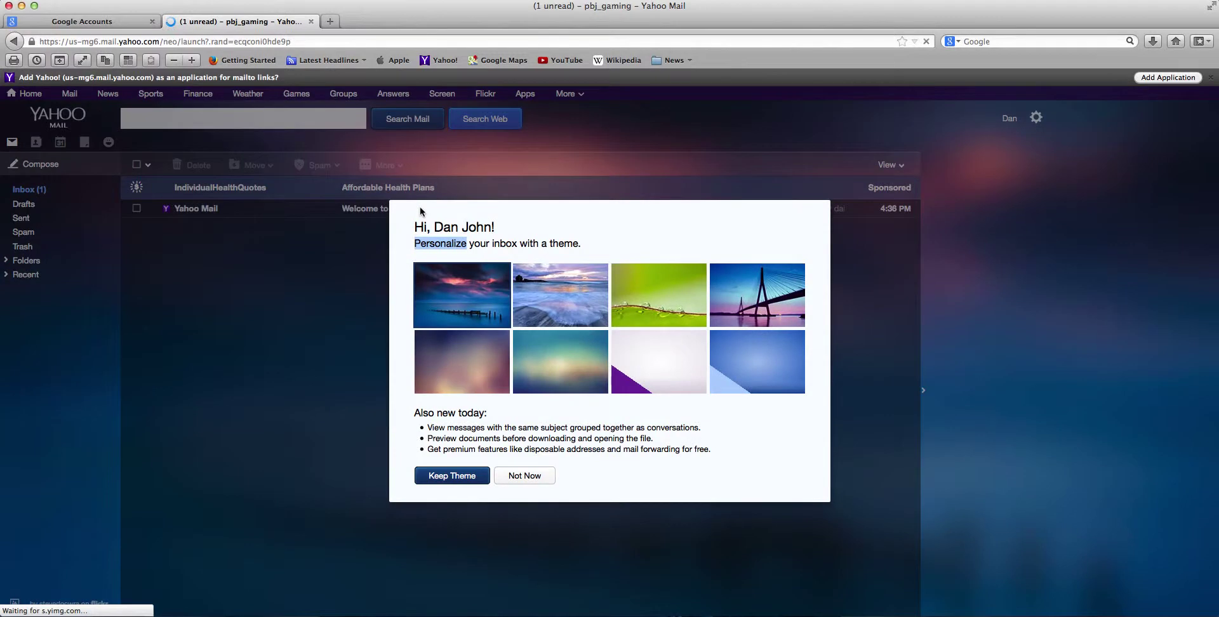
{"action": "left_click", "coordinate": [534, 475]}
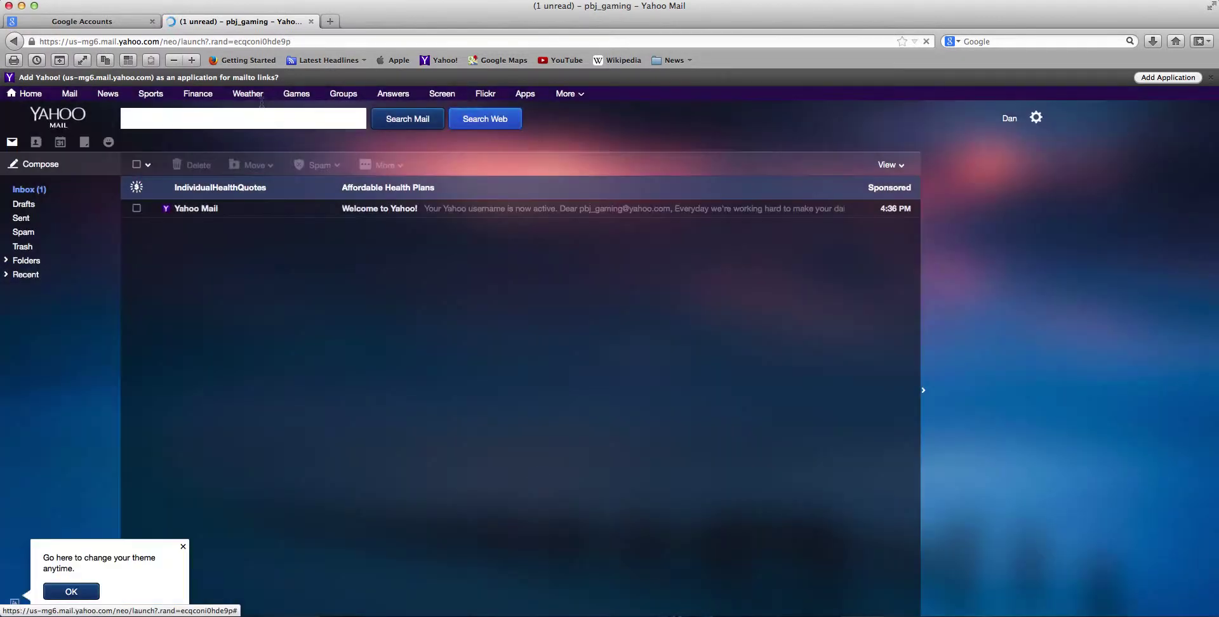
{"action": "left_click", "coordinate": [101, 23]}
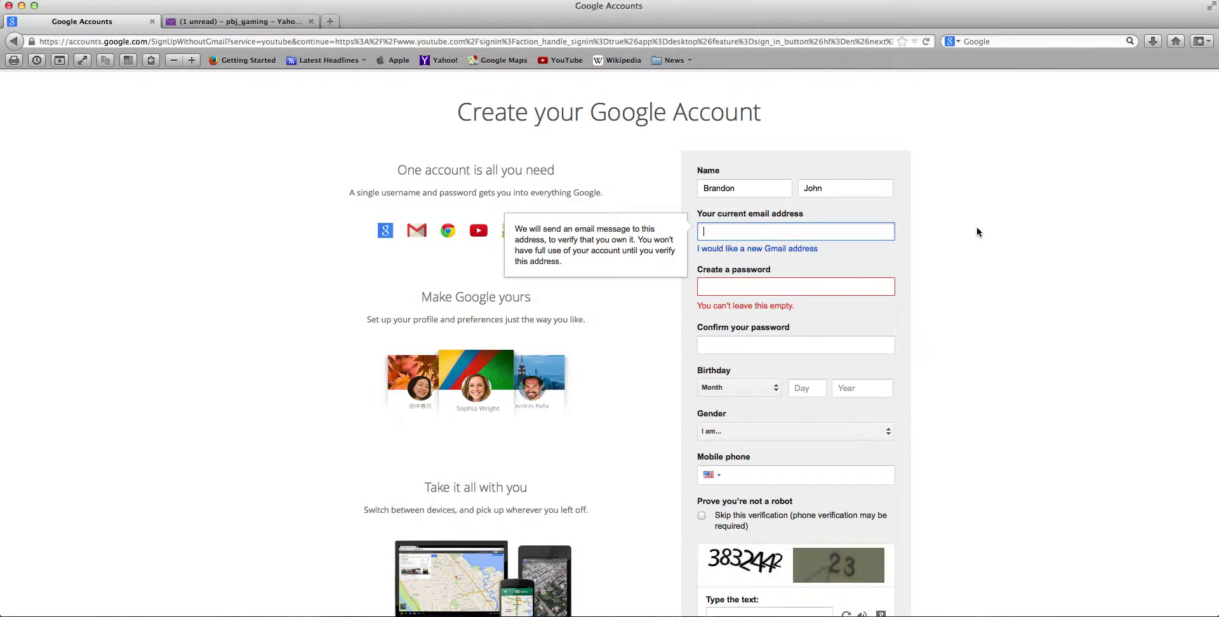
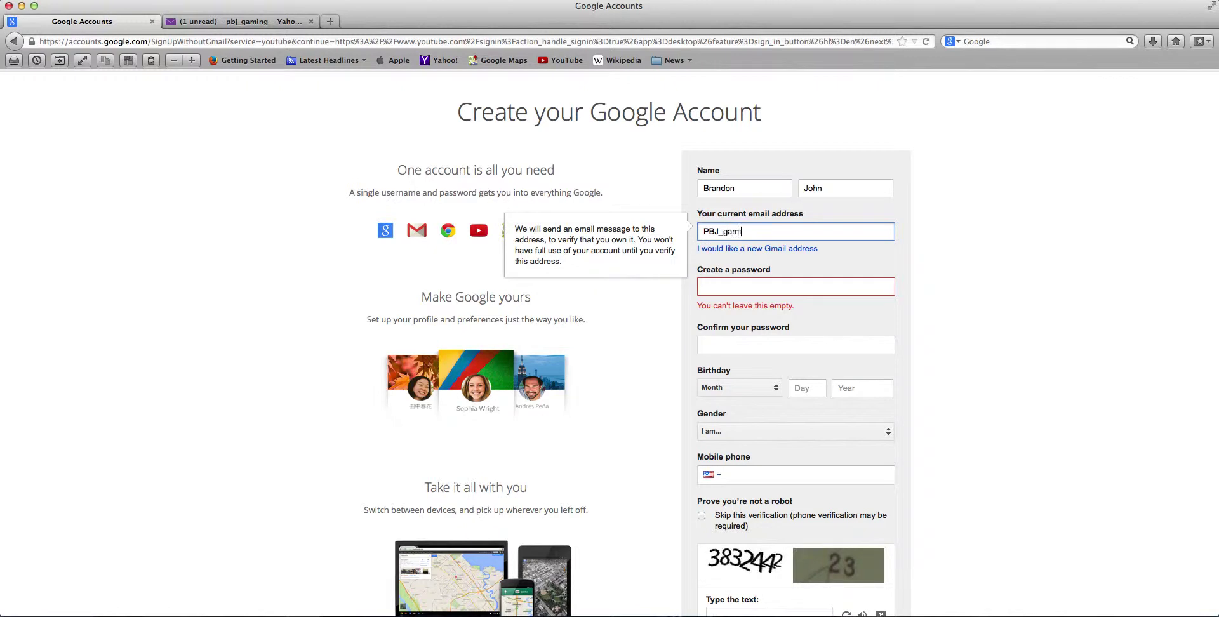
Enter the Yahoo username as the current email and create a password
{"action": "left_click", "coordinate": [825, 286]}
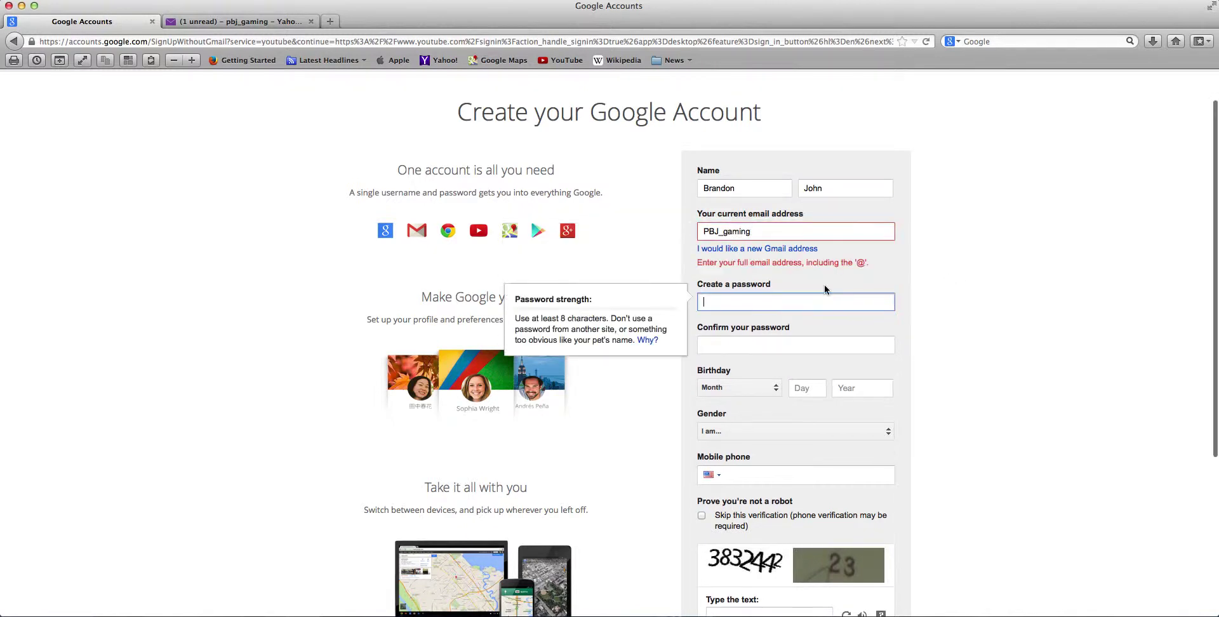
{"action": "type", "text": "p"}
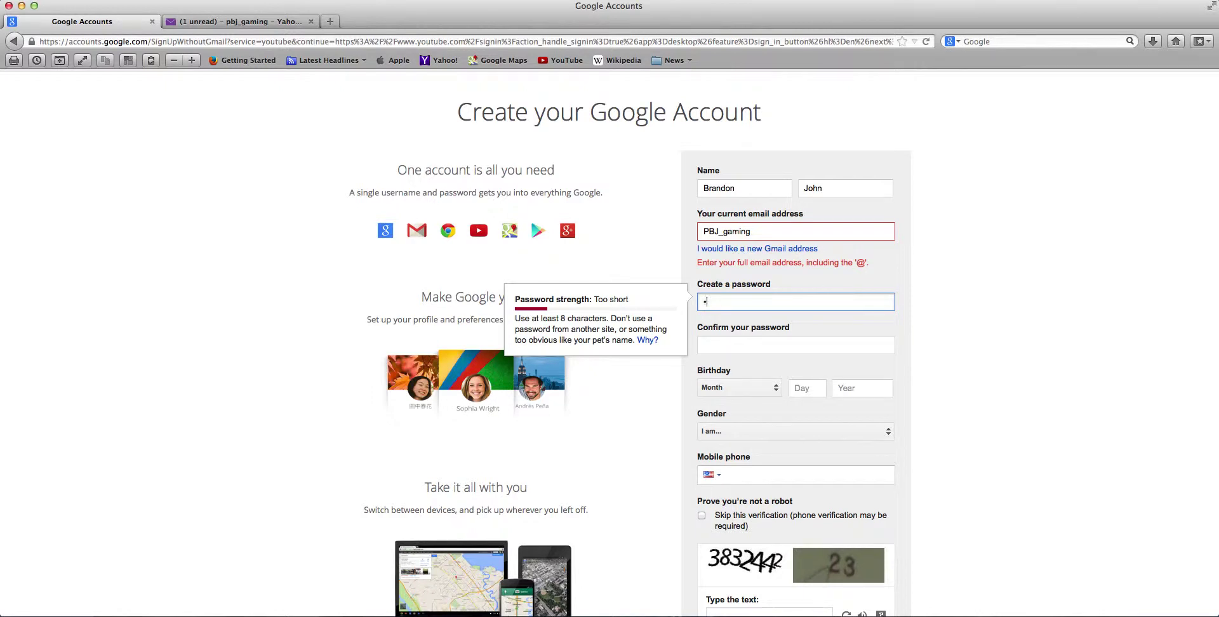
{"action": "type", "text": "***"}
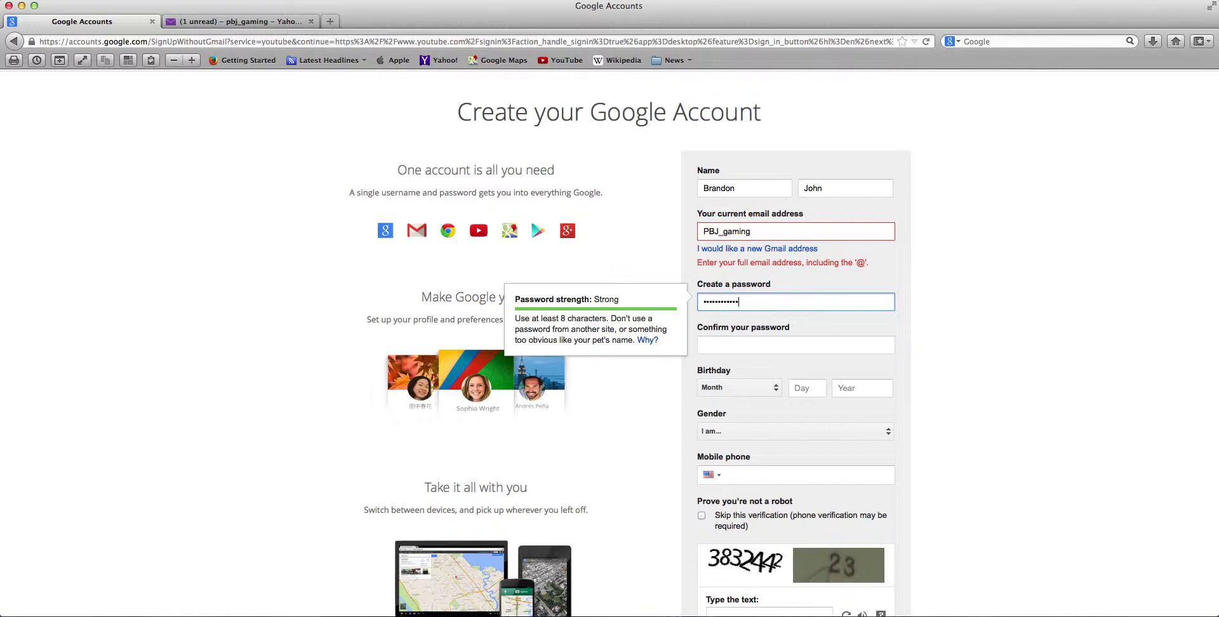
{"action": "left_click", "coordinate": [836, 343]}
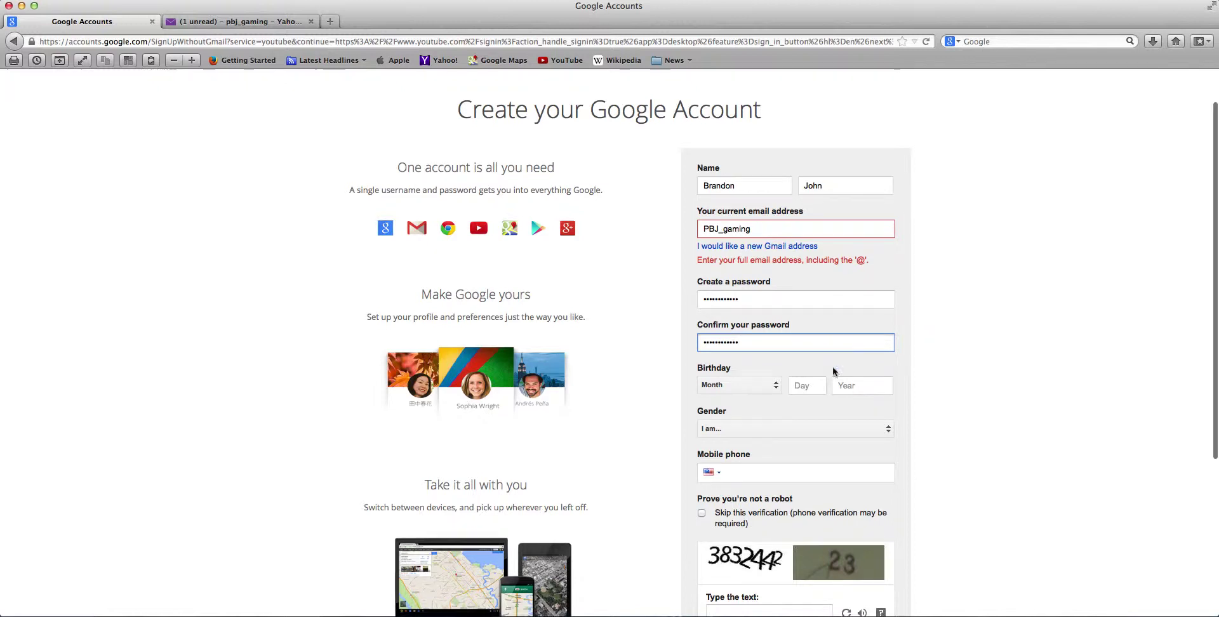
Confirm the password and enter 23 as the birth day
{"action": "left_click", "coordinate": [816, 385]}
{"action": "scroll", "coordinate": [844, 413], "scroll_direction": "down", "scroll_amount": 1}
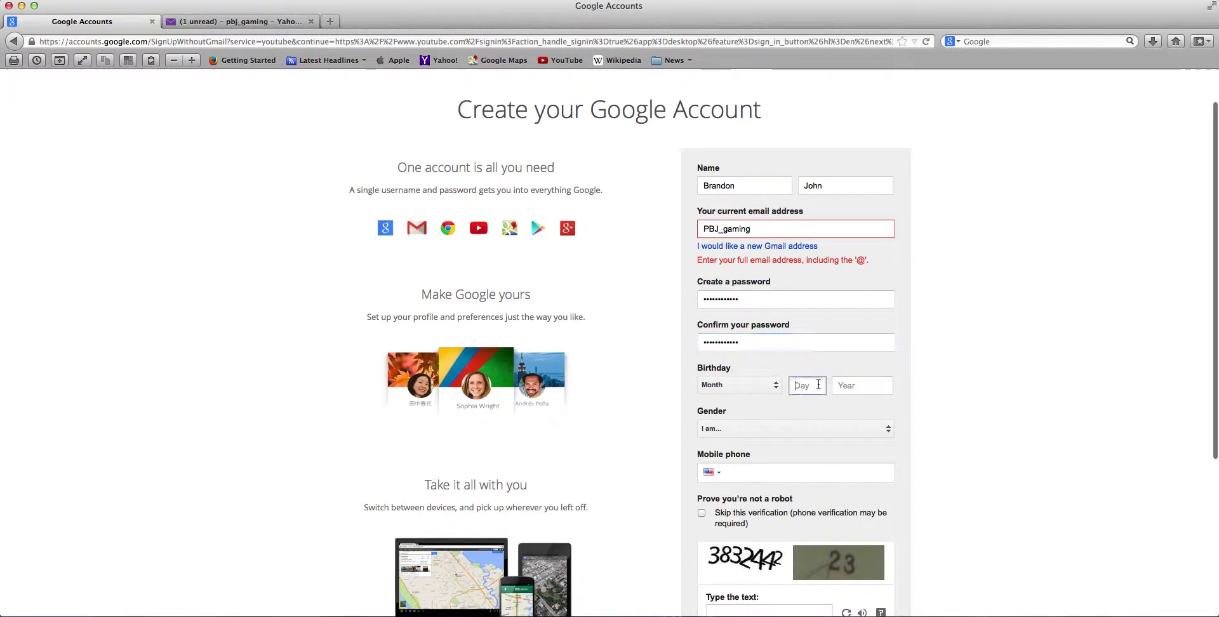
{"action": "type", "text": "23"}
{"action": "left_click", "coordinate": [850, 391]}
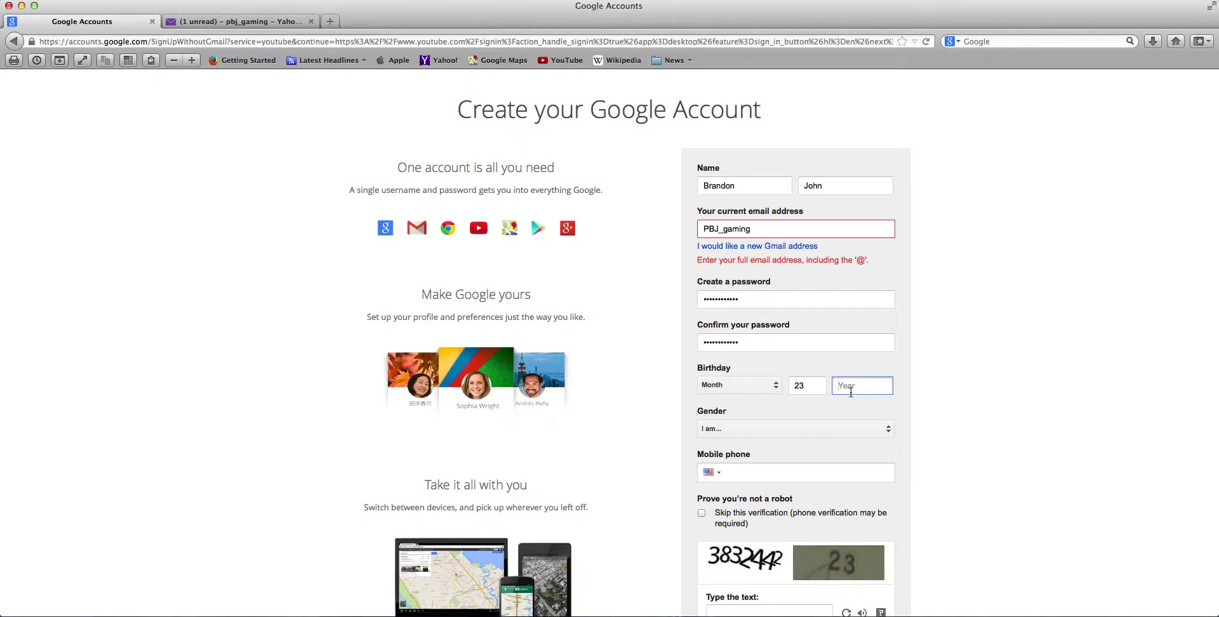
Set the birth month to October and the birth year to 1975
{"action": "left_click", "coordinate": [785, 389]}
{"action": "left_click", "coordinate": [750, 383]}
{"action": "scroll", "coordinate": [755, 457], "scroll_direction": "down", "scroll_amount": 5}
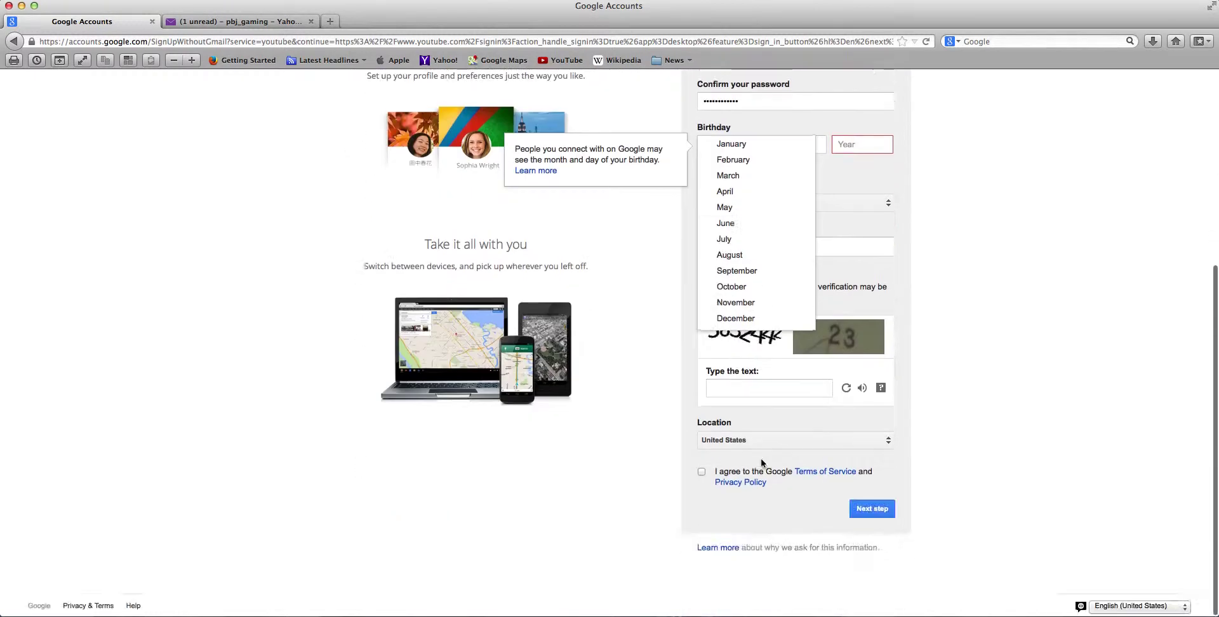
{"action": "left_click", "coordinate": [749, 287]}
{"action": "scroll", "coordinate": [801, 330], "scroll_direction": "up", "scroll_amount": 5}
{"action": "left_click", "coordinate": [876, 428]}
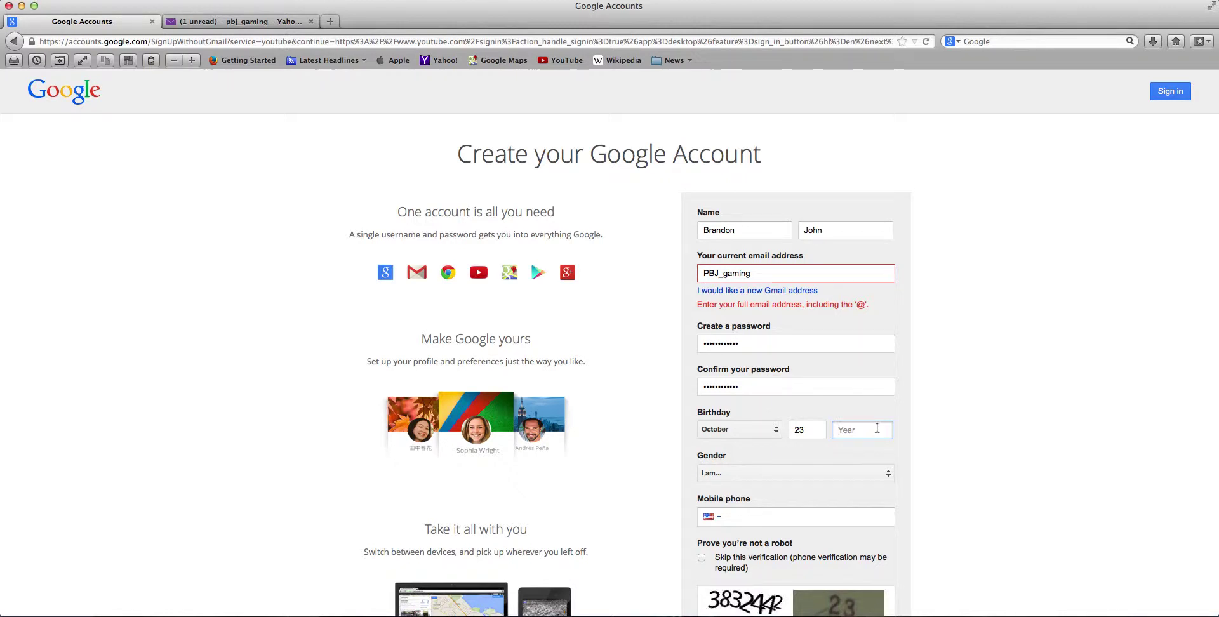
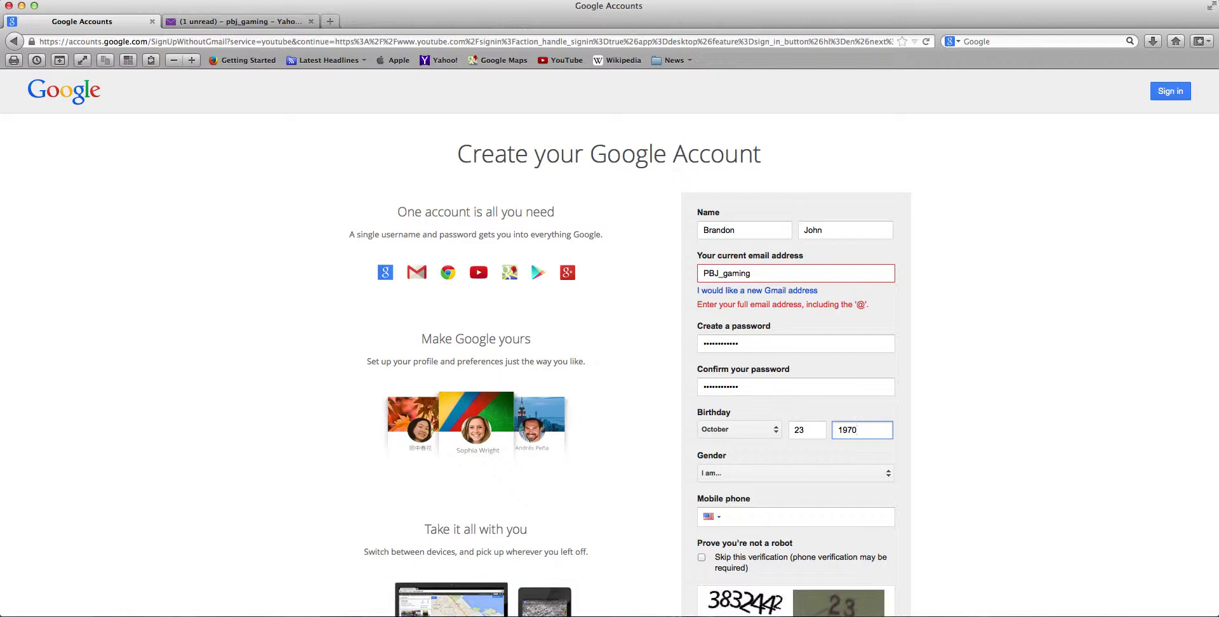
Choose Male as gender, skip the robot verification, and keep United States as location
{"action": "left_click", "coordinate": [858, 473]}
{"action": "left_click", "coordinate": [784, 491]}
{"action": "scroll", "coordinate": [784, 491], "scroll_direction": "down", "scroll_amount": 2}
{"action": "left_click", "coordinate": [756, 457]}
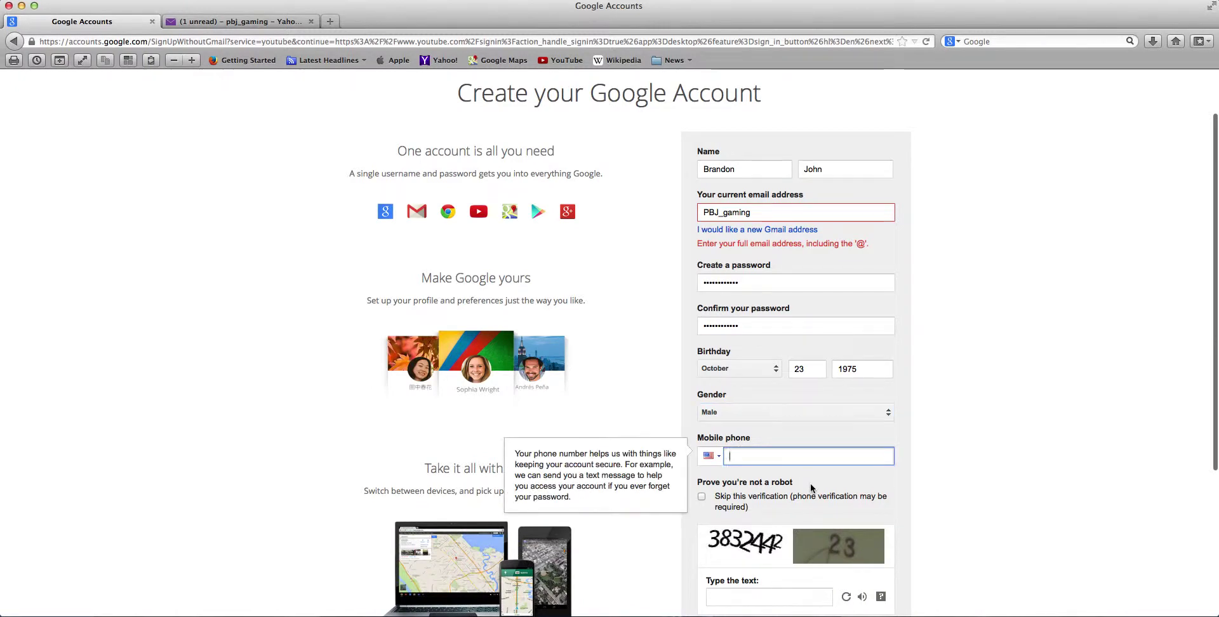
{"action": "scroll", "coordinate": [812, 486], "scroll_direction": "down", "scroll_amount": 2}
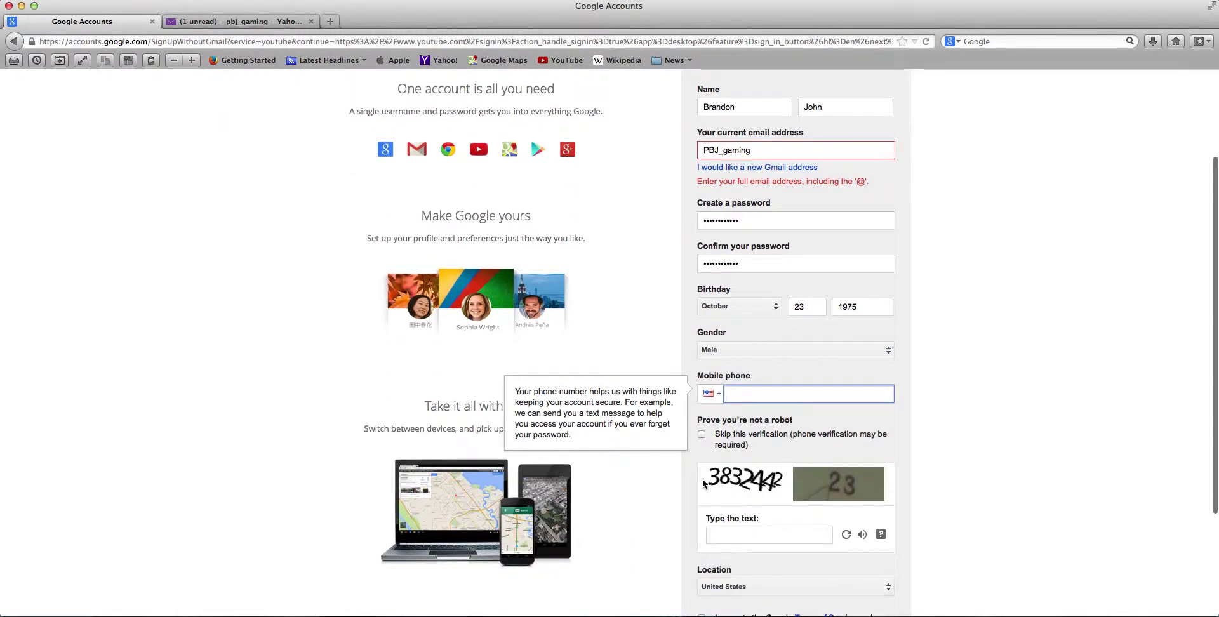
{"action": "left_click", "coordinate": [702, 438]}
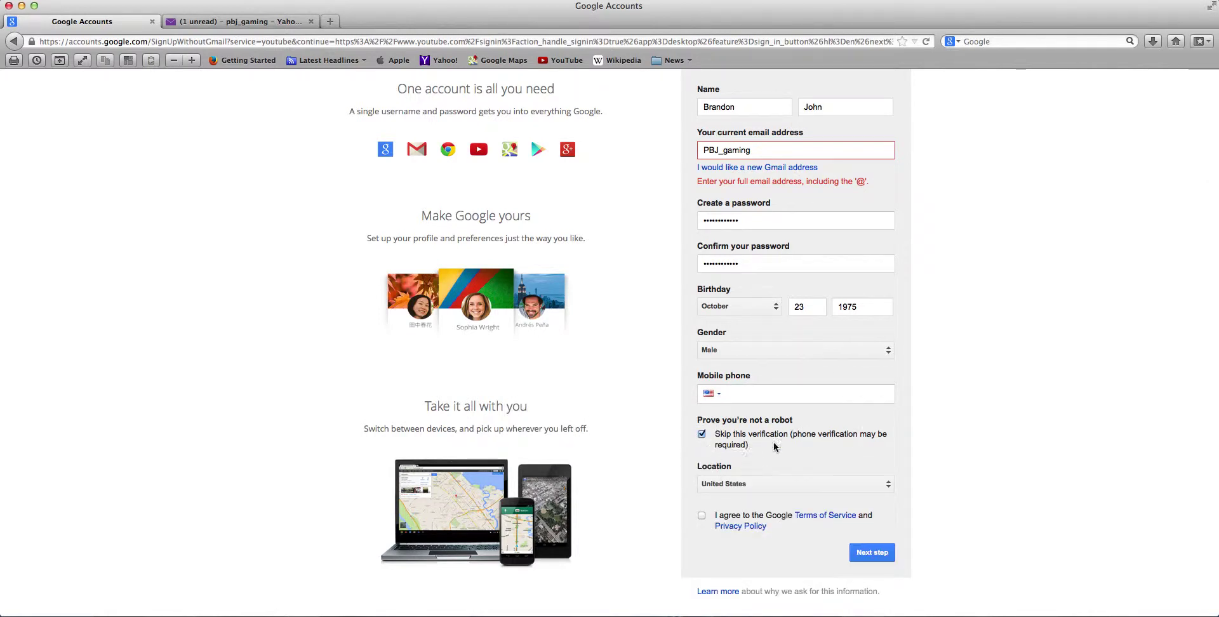
{"action": "scroll", "coordinate": [797, 465], "scroll_direction": "down", "scroll_amount": 1}
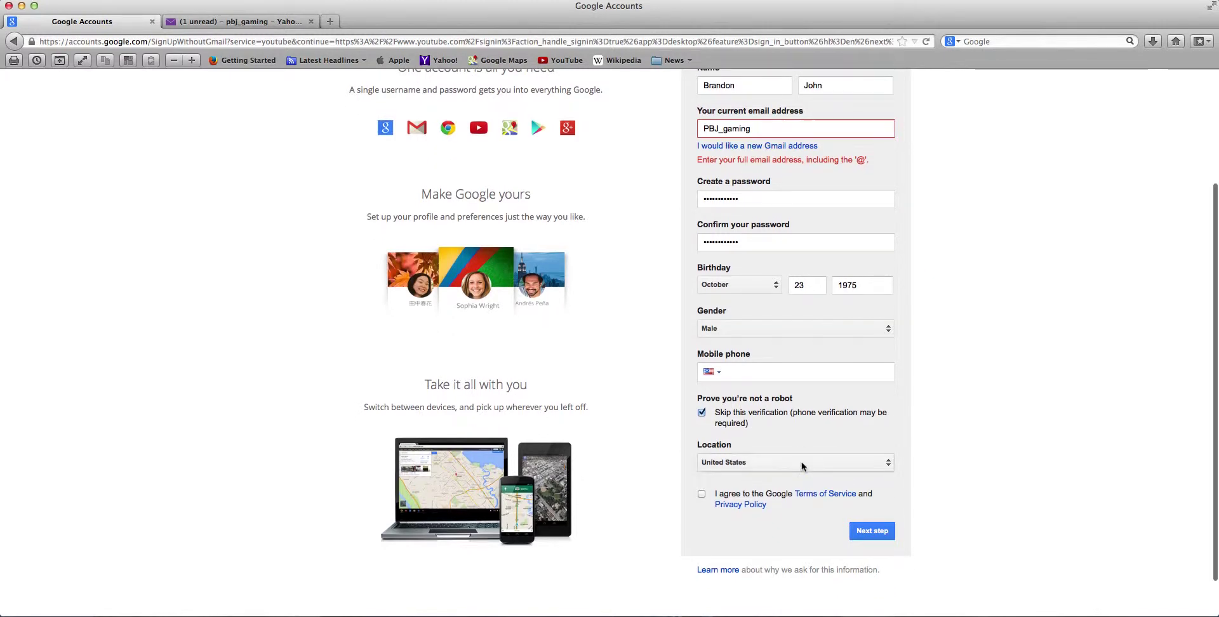
{"action": "left_click", "coordinate": [799, 471]}
{"action": "left_click", "coordinate": [803, 416]}
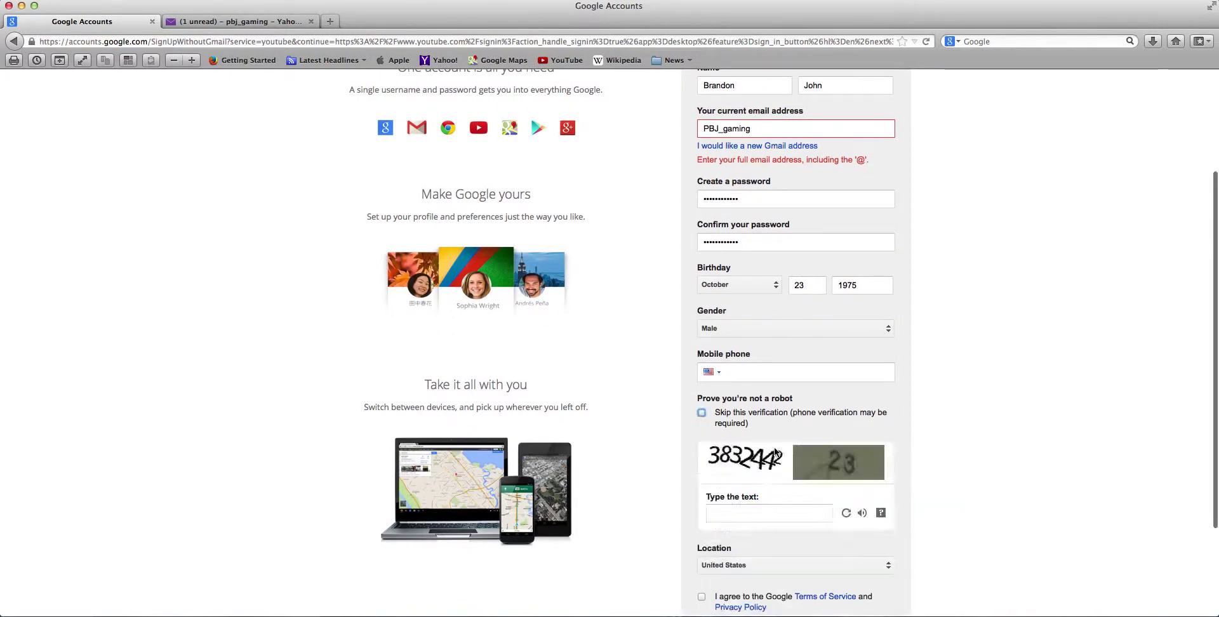
Tick Skip this verification again and agree to the Google Terms of Service
{"action": "scroll", "coordinate": [803, 416], "scroll_direction": "down", "scroll_amount": 3}
{"action": "left_click", "coordinate": [701, 340]}
{"action": "left_click", "coordinate": [702, 343]}
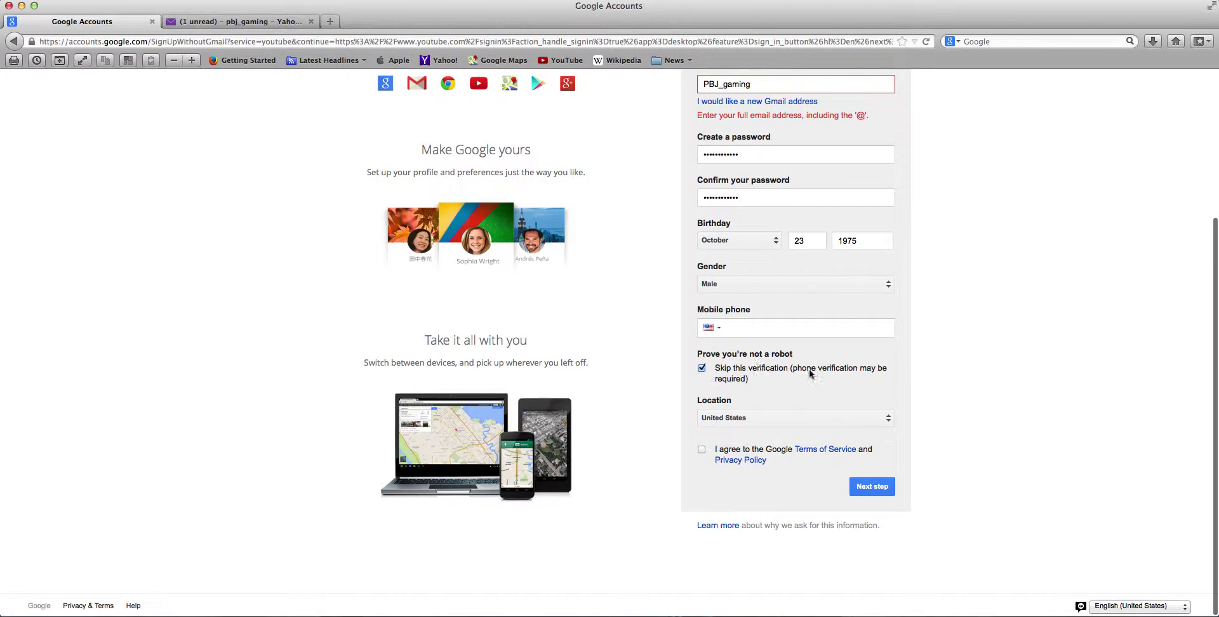
{"action": "left_click", "coordinate": [702, 450]}
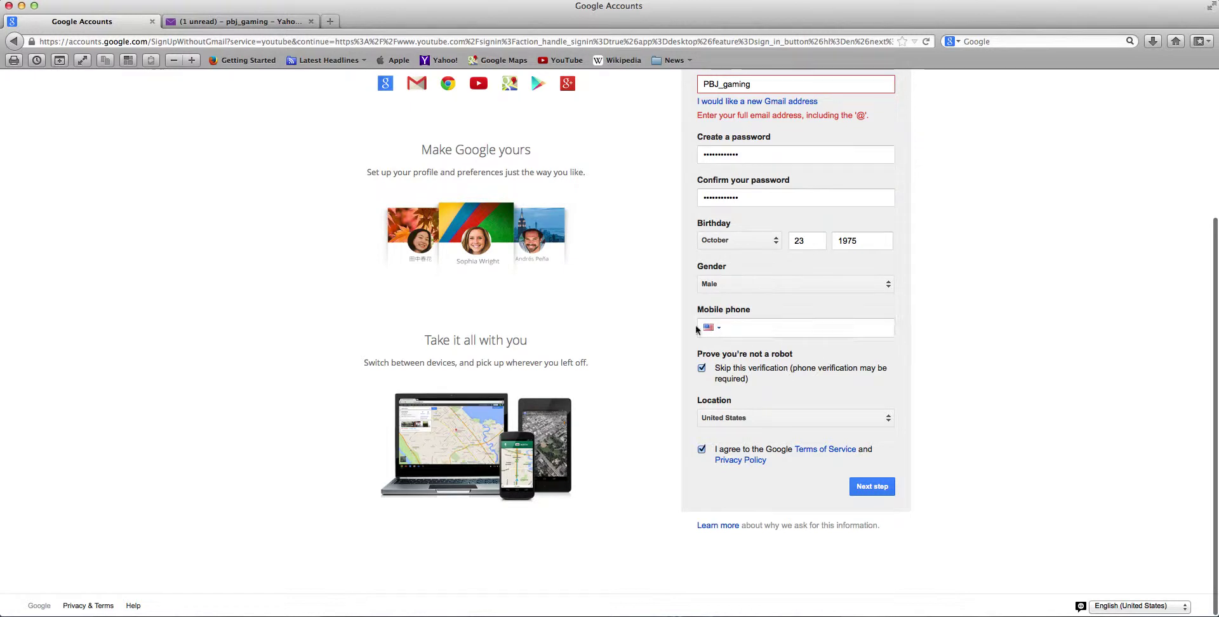
{"action": "scroll", "coordinate": [681, 300], "scroll_direction": "up", "scroll_amount": 3}
{"action": "scroll", "coordinate": [682, 299], "scroll_direction": "down", "scroll_amount": 1}
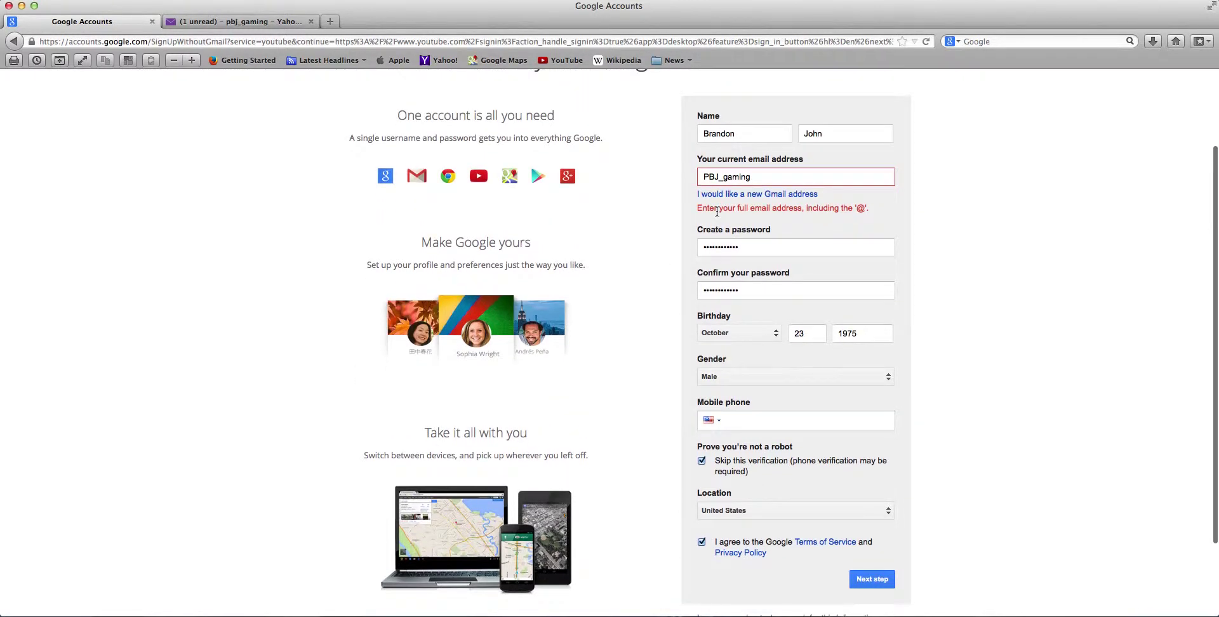
{"action": "scroll", "coordinate": [755, 210], "scroll_direction": "down", "scroll_amount": 1}
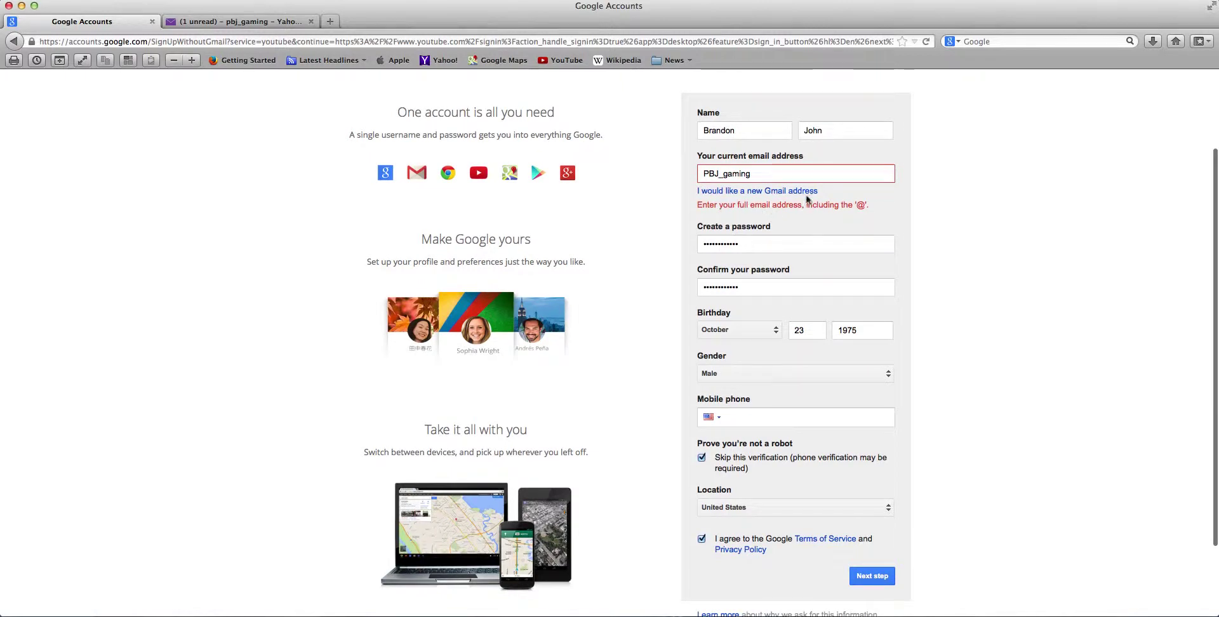
{"action": "left_click", "coordinate": [775, 178]}
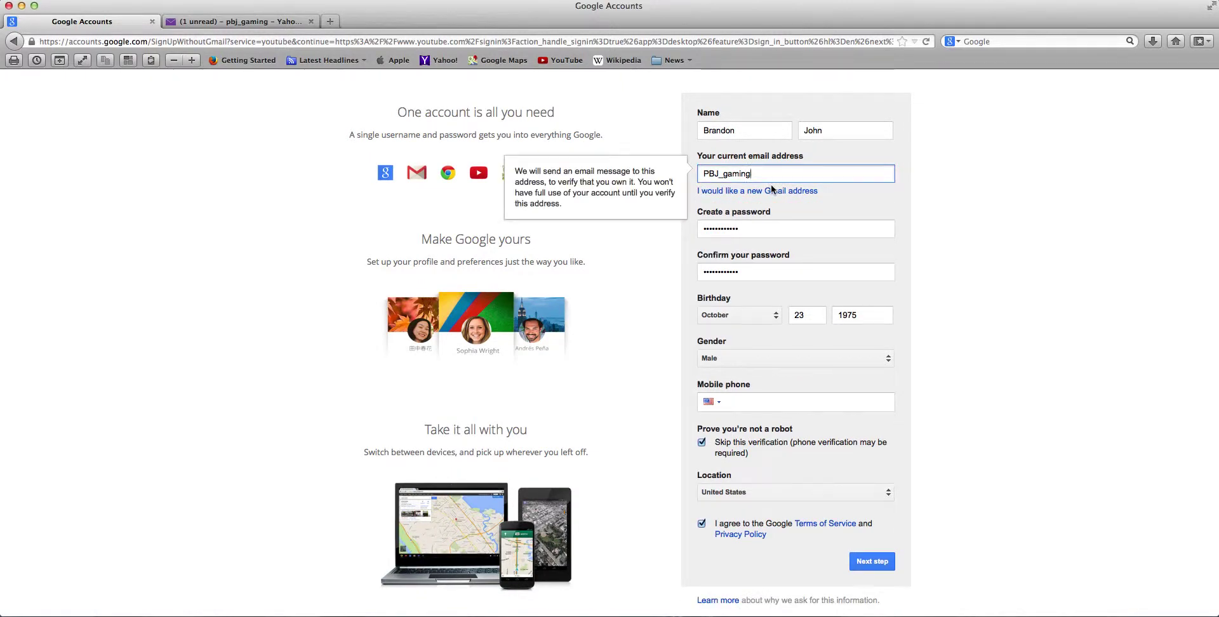
{"action": "type", "text": "@yahoo.com"}
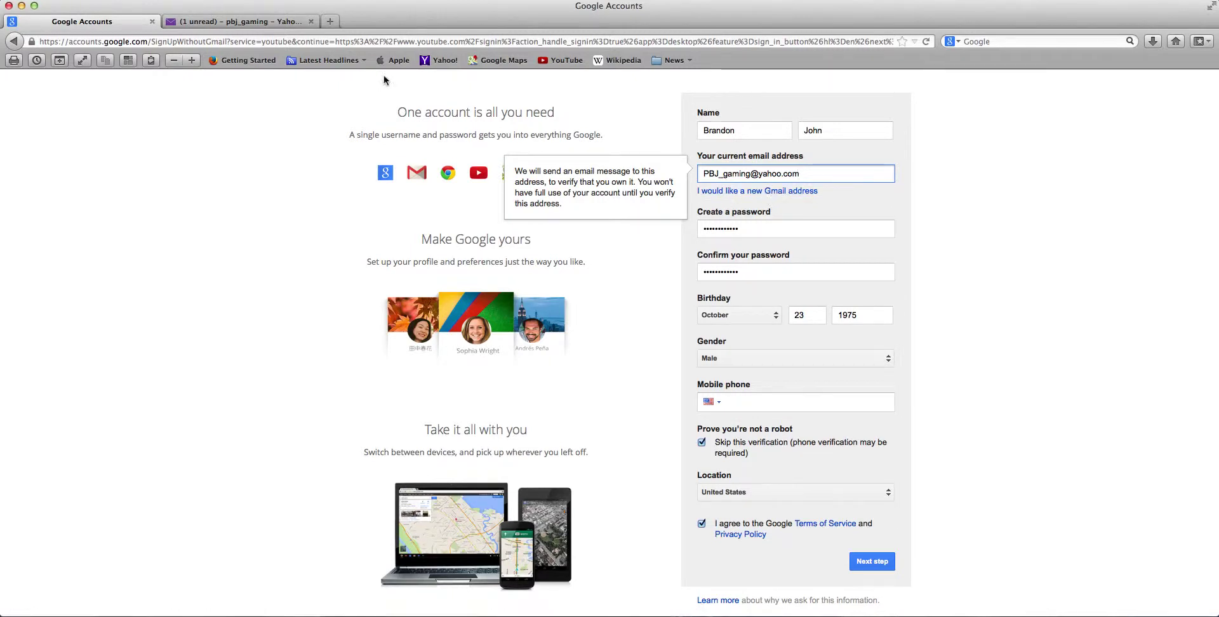
{"action": "left_click", "coordinate": [330, 22]}
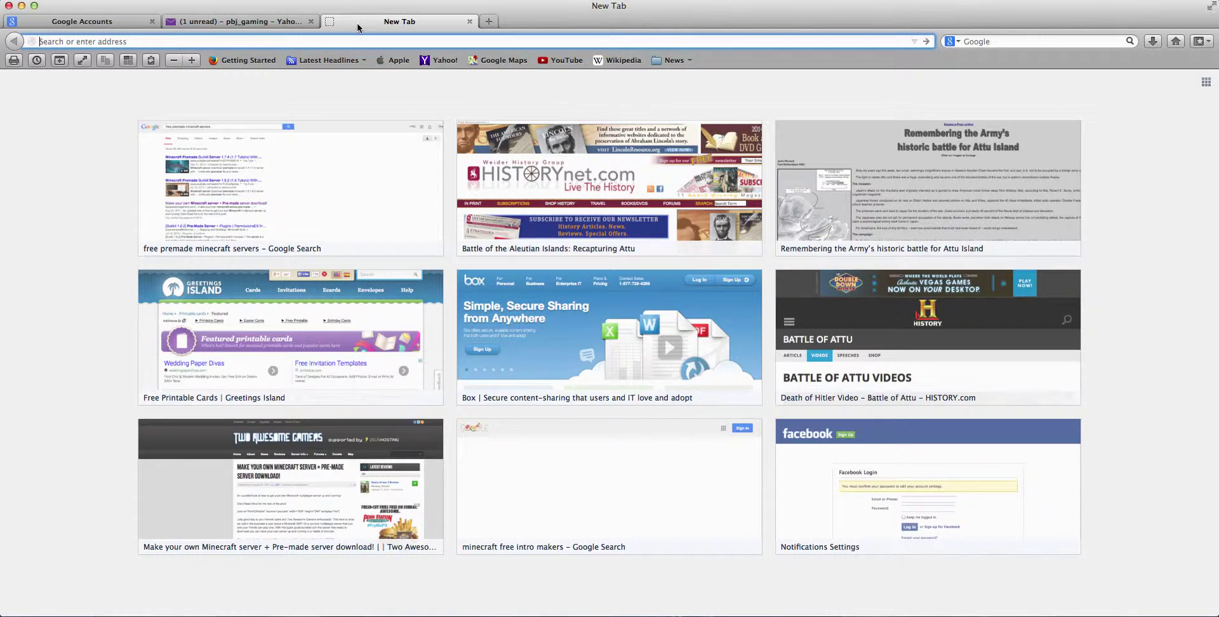
{"action": "type", "text": "yah"}
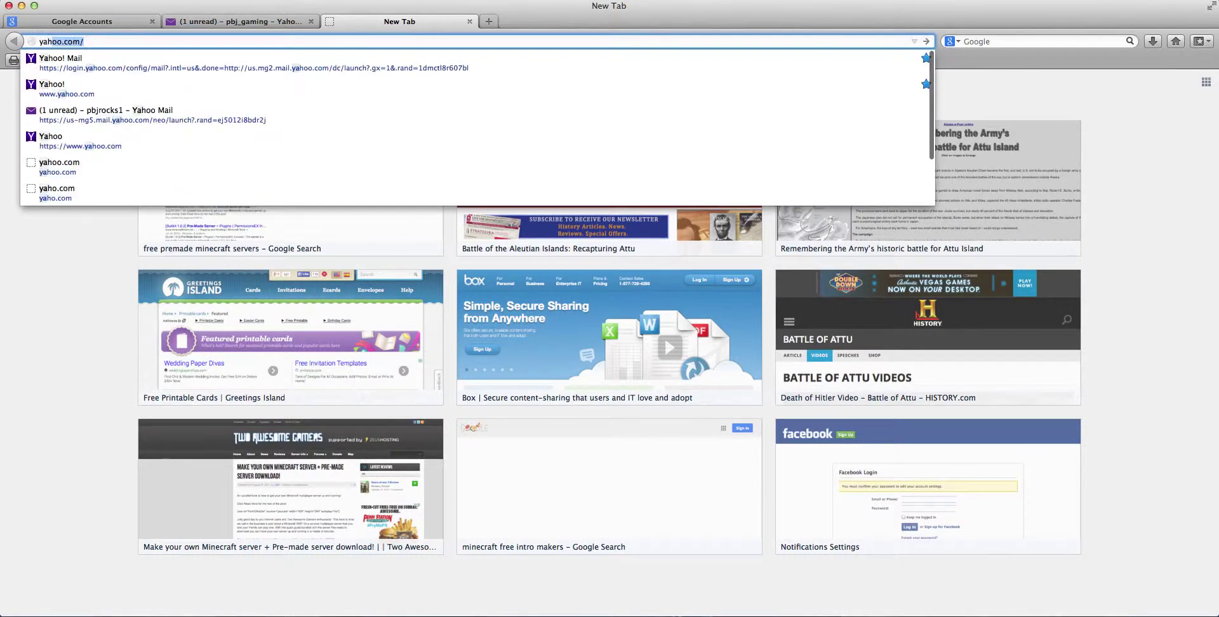
{"action": "type", "text": "oo.com"}
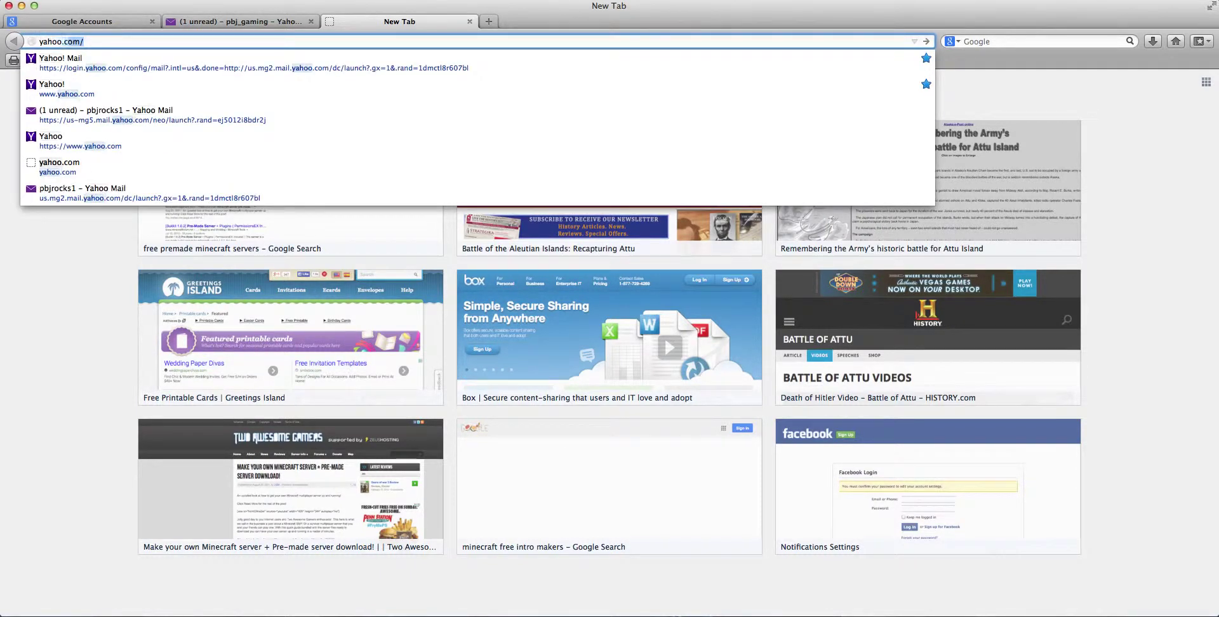
{"action": "type", "text": "/"}
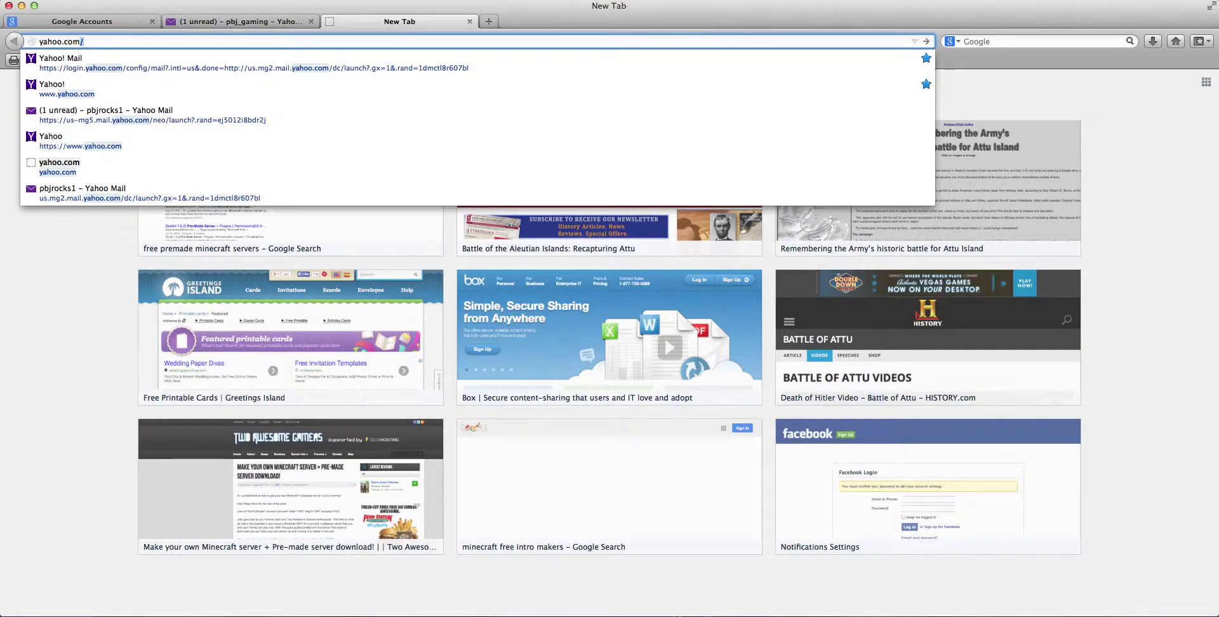
{"action": "key", "text": "BackSpace"}
{"action": "key", "text": "BackSpace"}
{"action": "key", "text": "BackSpace"}
{"action": "key", "text": "BackSpace"}
{"action": "key", "text": "BackSpace"}
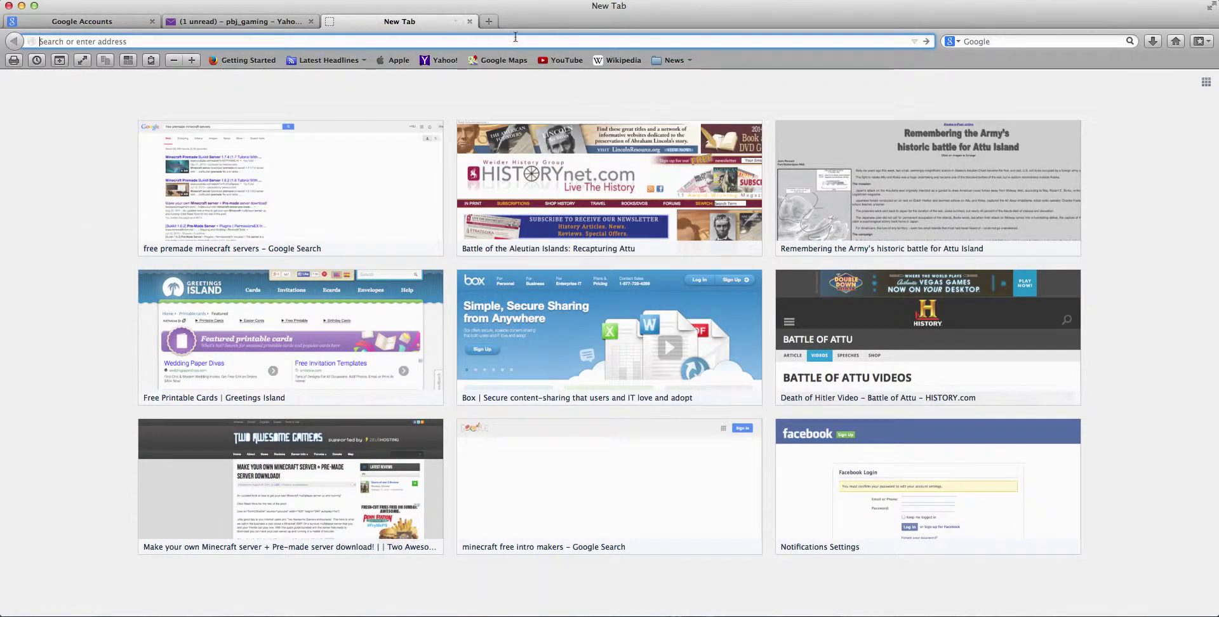
{"action": "left_click", "coordinate": [471, 23]}
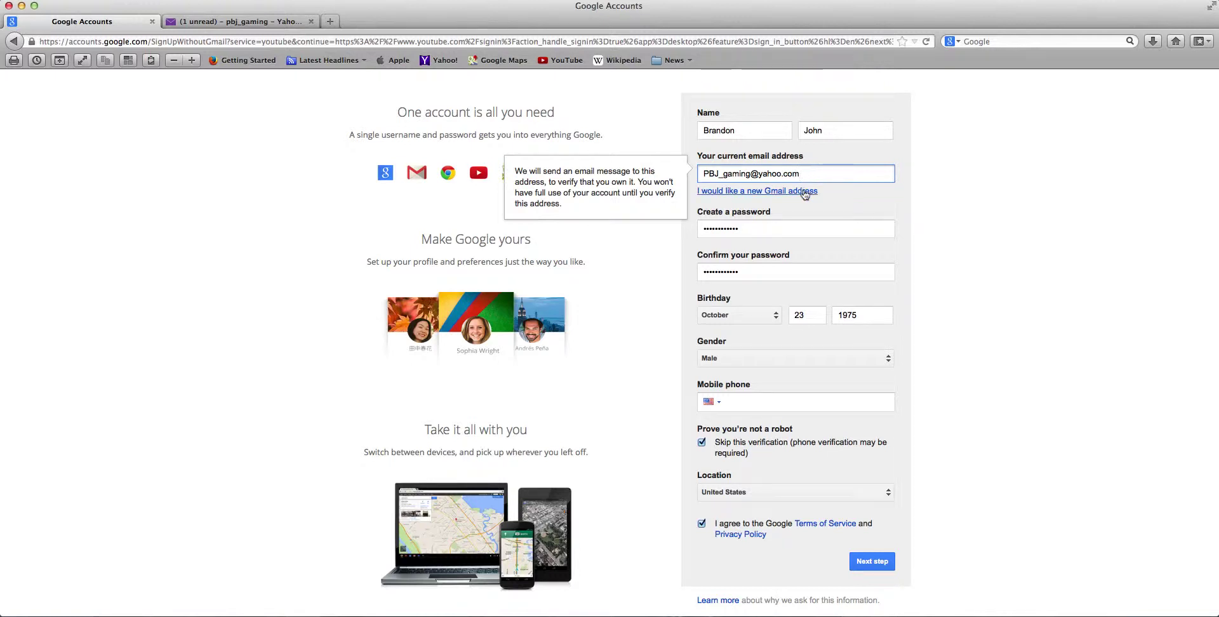
{"action": "scroll", "coordinate": [803, 190], "scroll_direction": "down", "scroll_amount": 2}
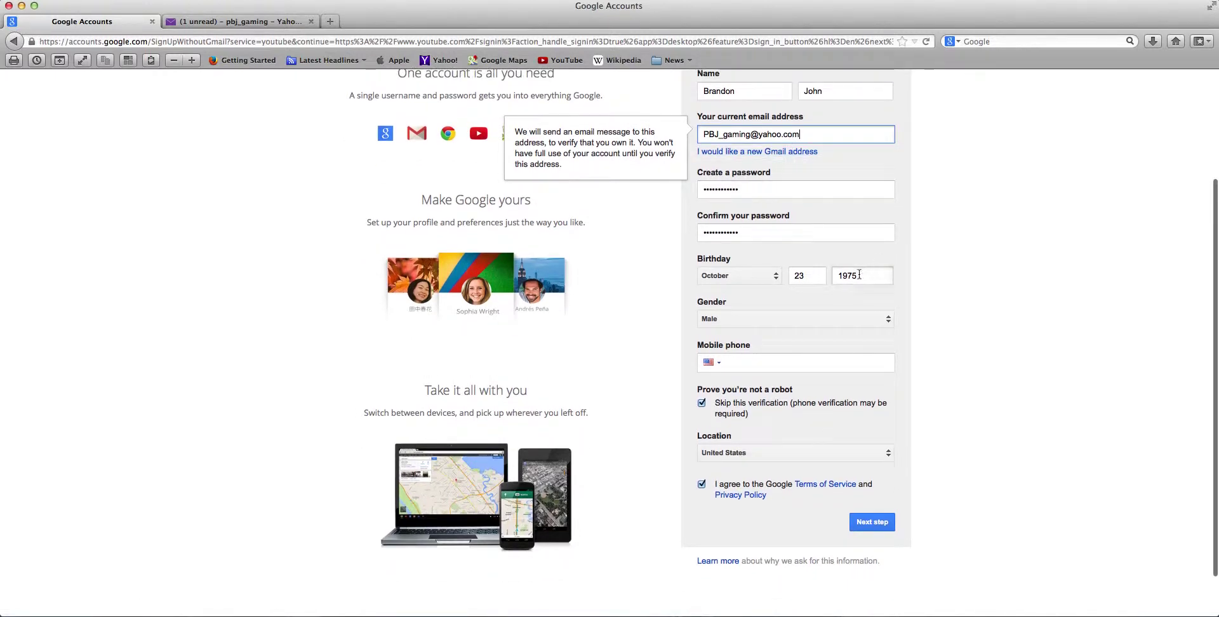
{"action": "scroll", "coordinate": [909, 277], "scroll_direction": "down", "scroll_amount": 2}
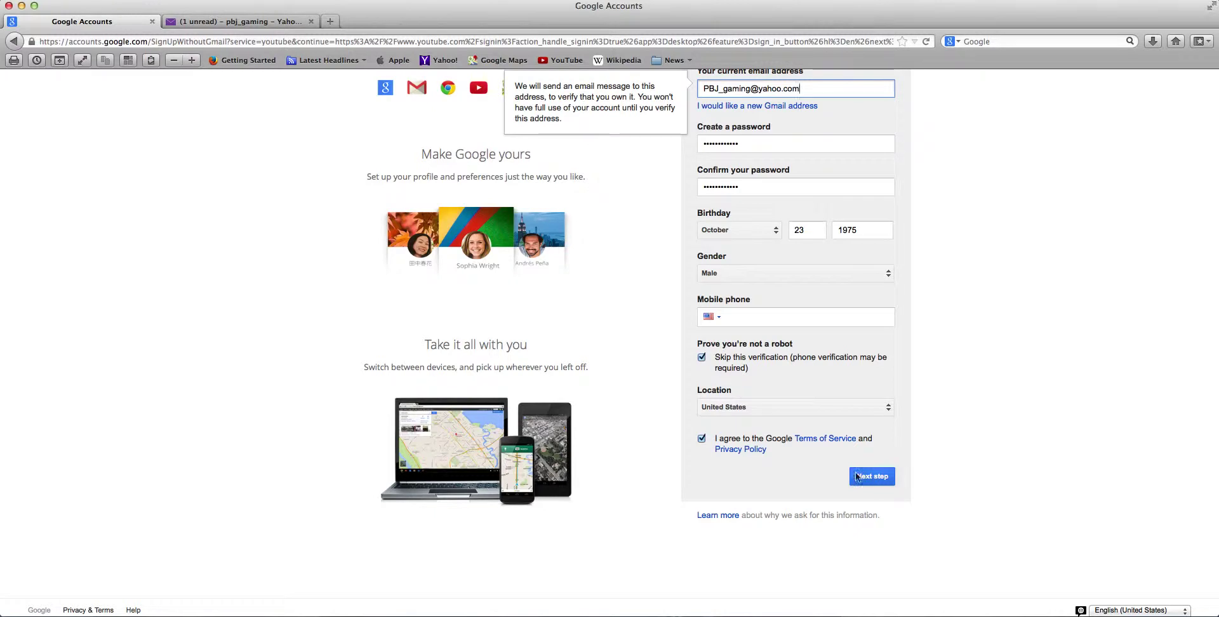
Submit the sign-up form, enter the phone number, and request a verification code by text message (SMS)
{"action": "left_click", "coordinate": [877, 480]}
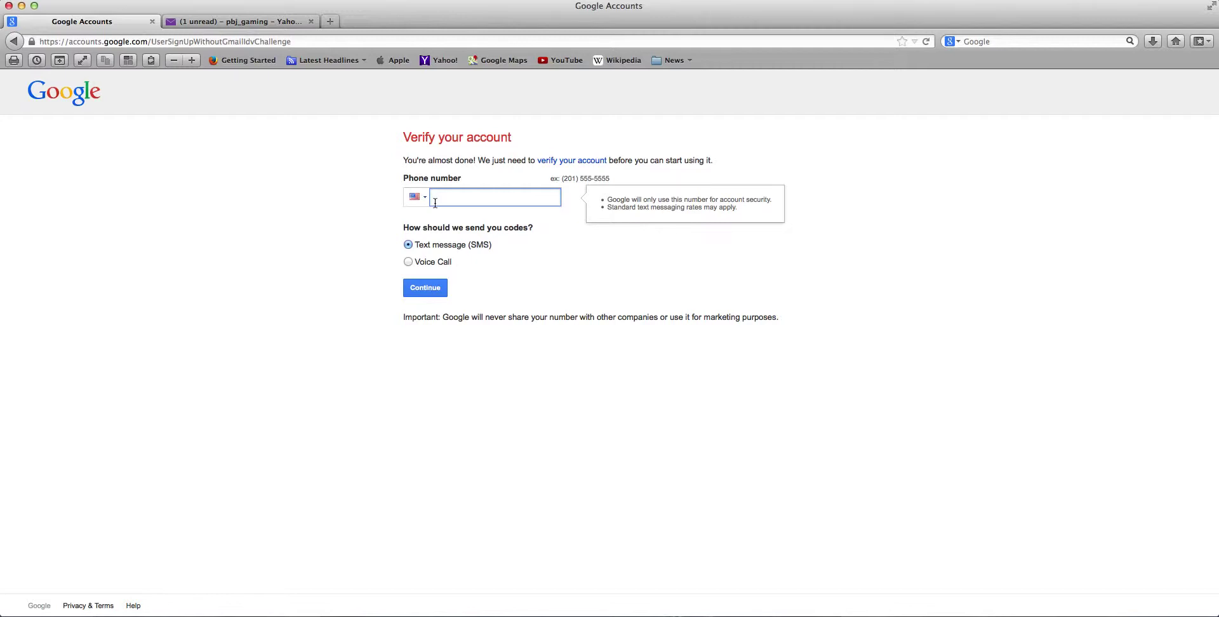
{"action": "left_click", "coordinate": [413, 289]}
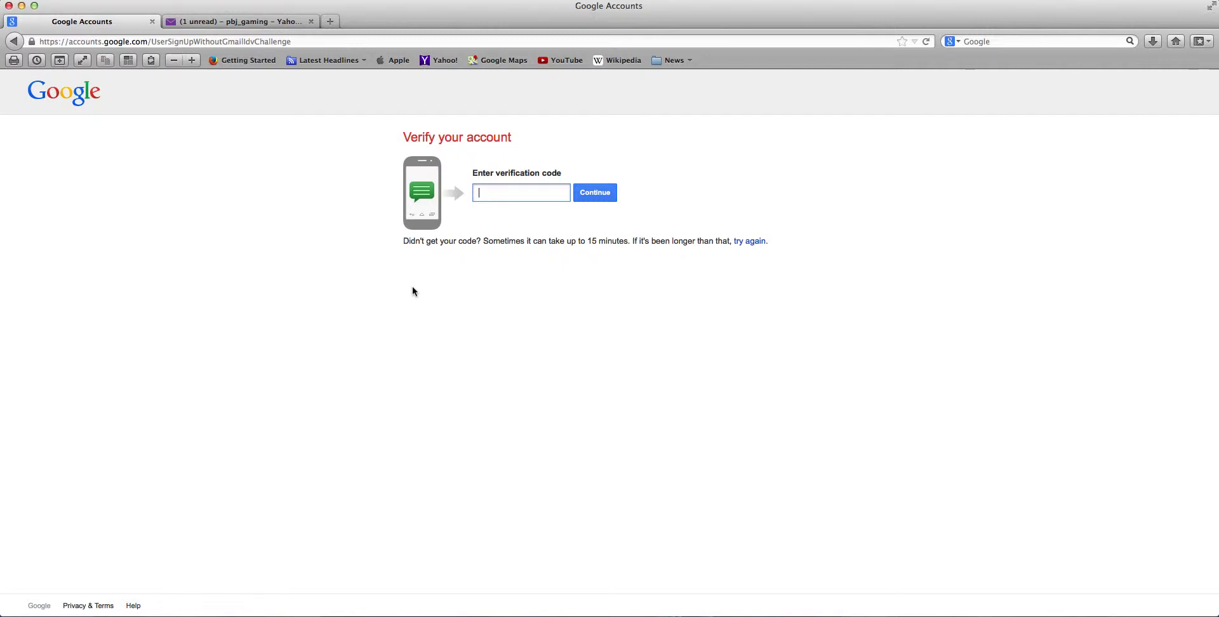
Enter the texted verification code, then re-enter the corrected code after the mismatch error
{"action": "left_click", "coordinate": [596, 194]}
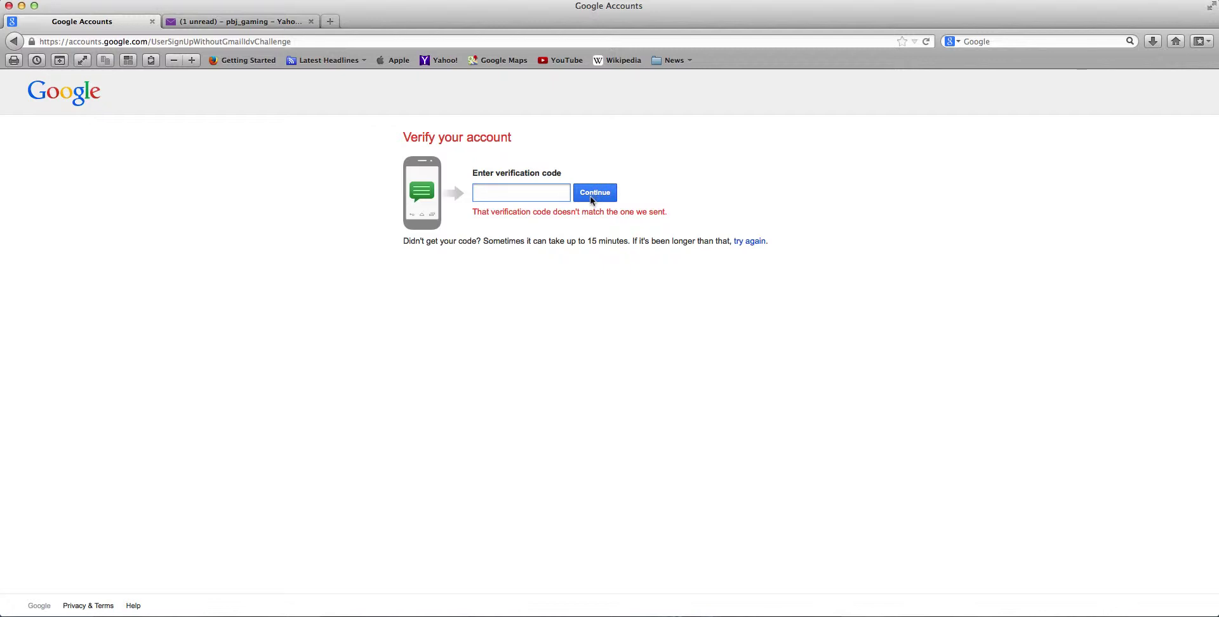
{"action": "left_click", "coordinate": [613, 194]}
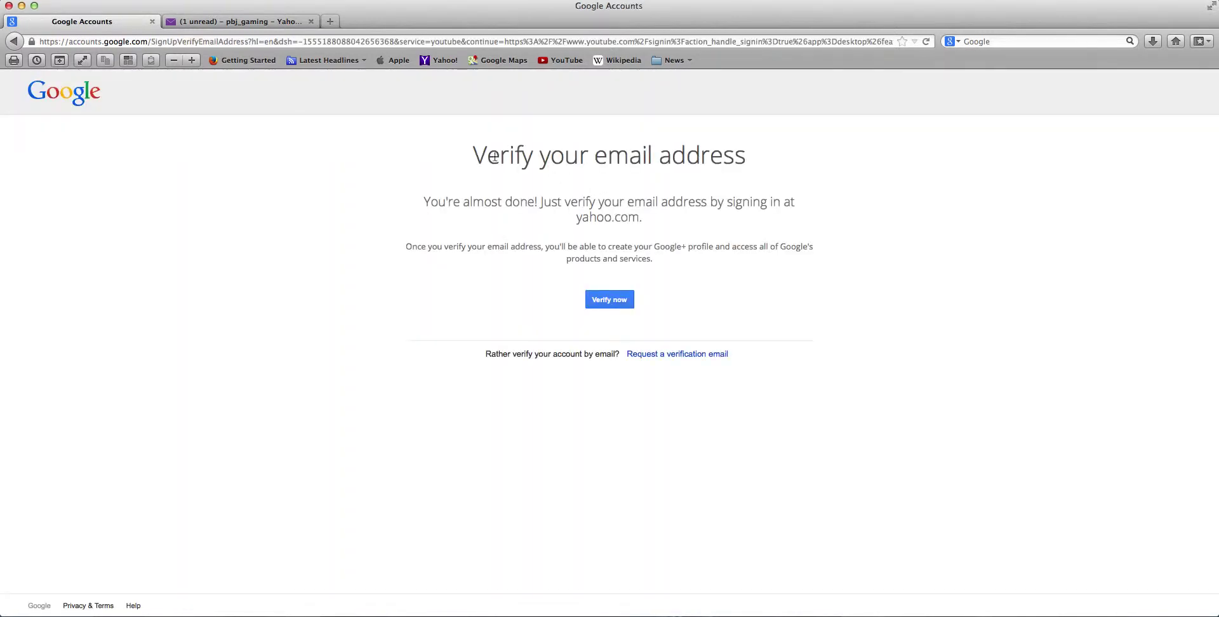
{"action": "left_click_drag", "start_coordinate": [476, 155], "coordinate": [530, 166]}
{"action": "left_click", "coordinate": [530, 166]}
{"action": "left_click", "coordinate": [607, 299]}
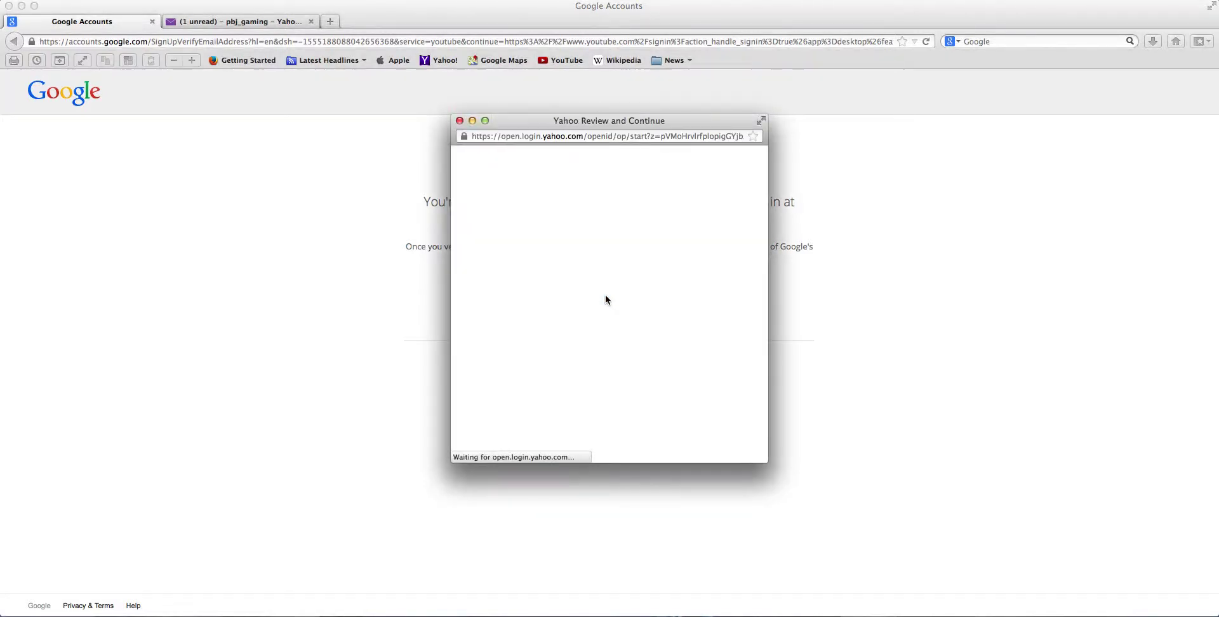
{"action": "left_click", "coordinate": [606, 299]}
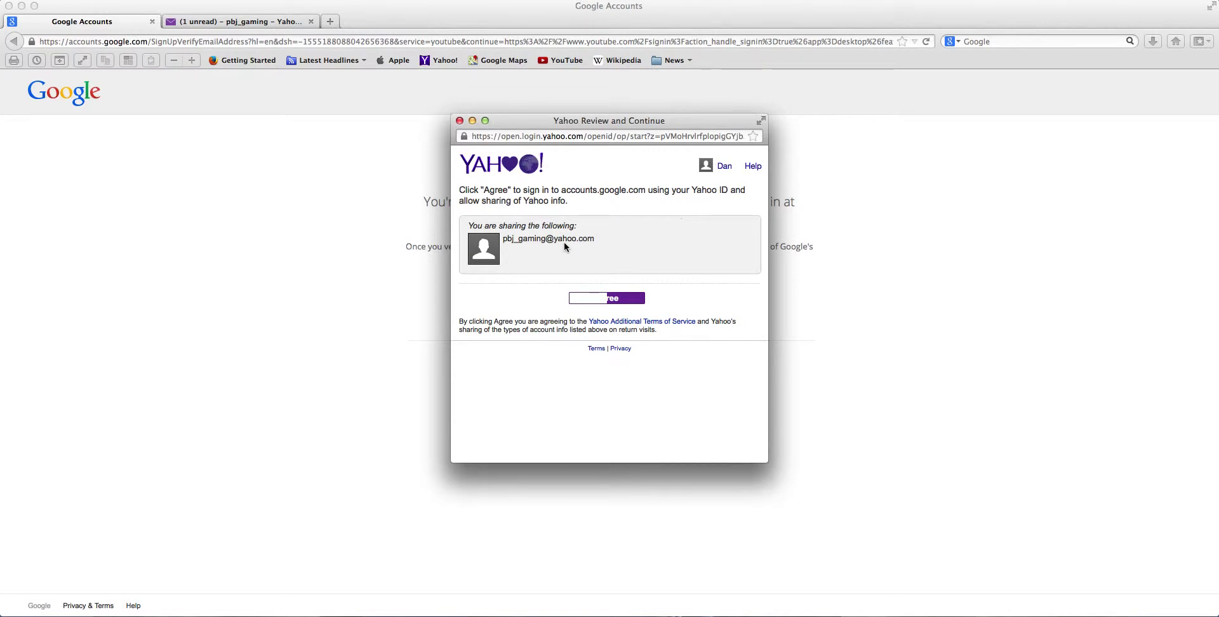
{"action": "mouse_move", "coordinate": [724, 177]}
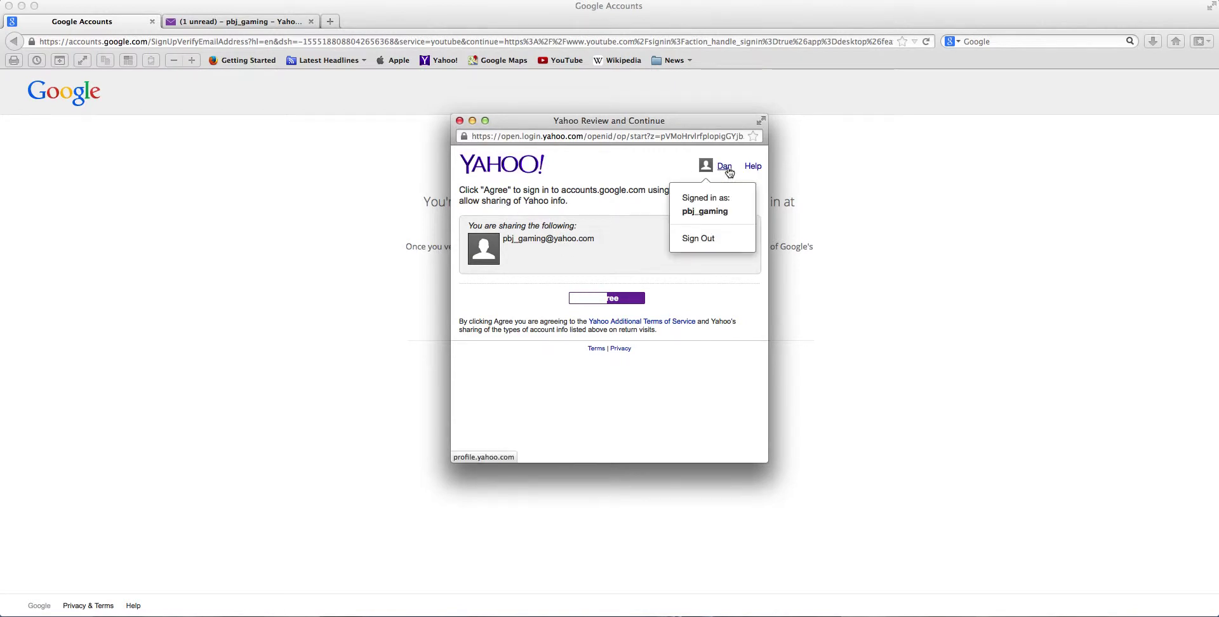